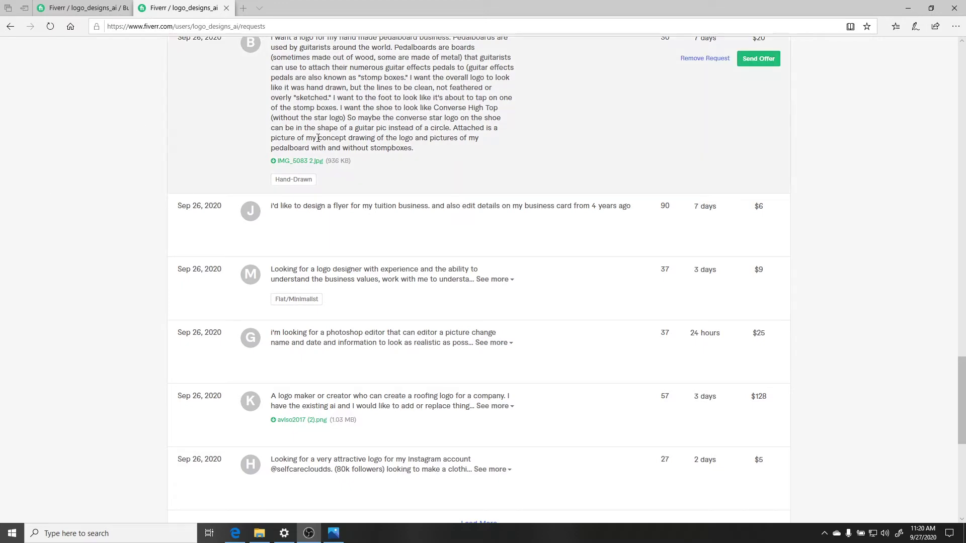
Return to the seller dashboard and reopen the Buyer Requests page with the active requests listed
scroll(318, 142, up, 20)
scroll(317, 142, up, 2)
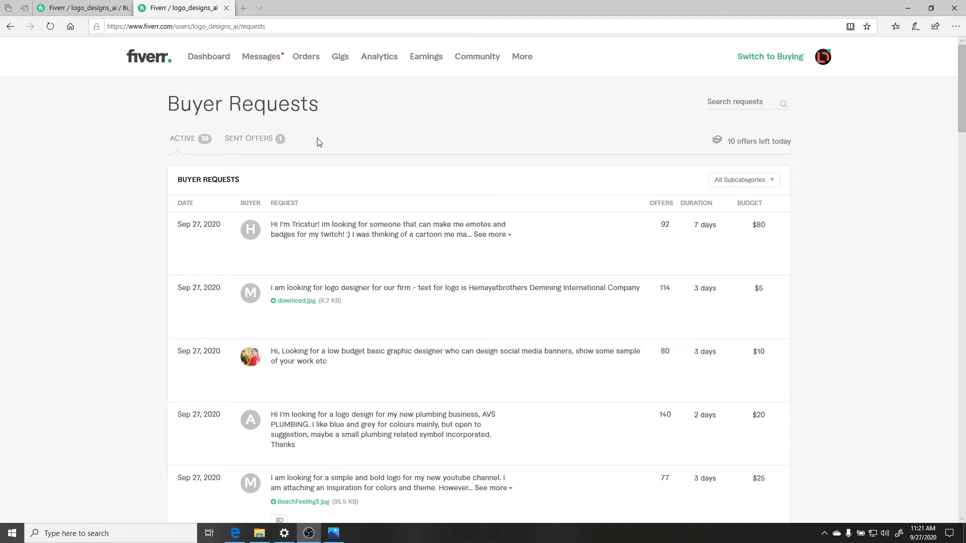
click(152, 59)
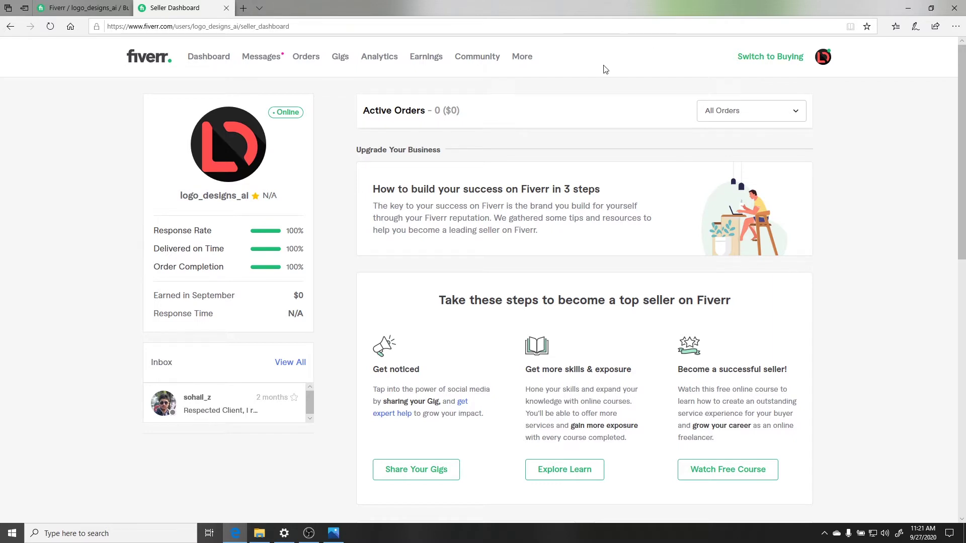
mouse_move(525, 60)
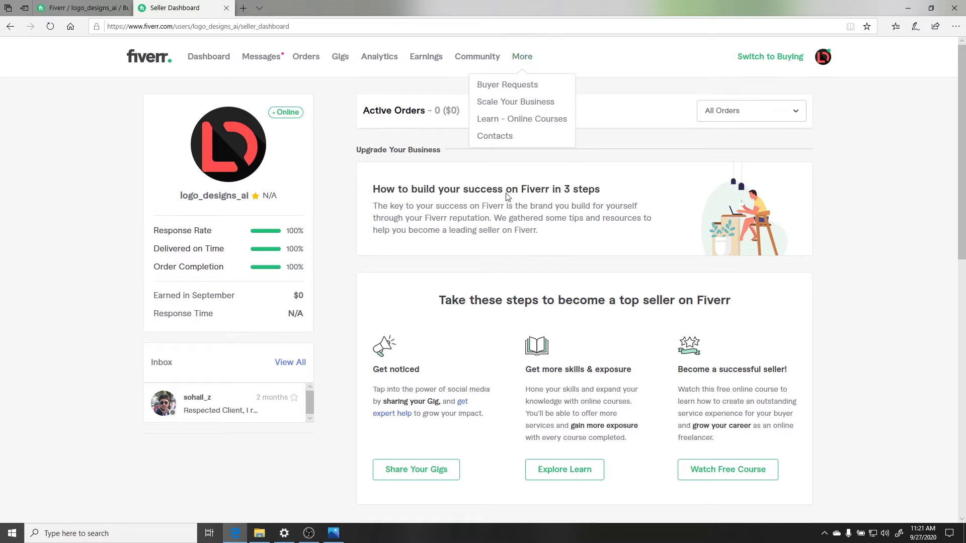
click(537, 86)
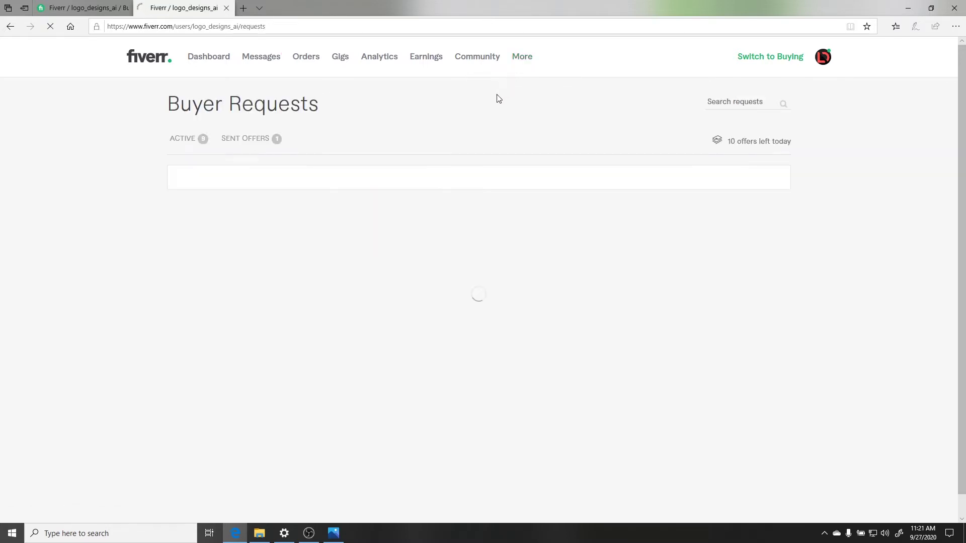
click(195, 140)
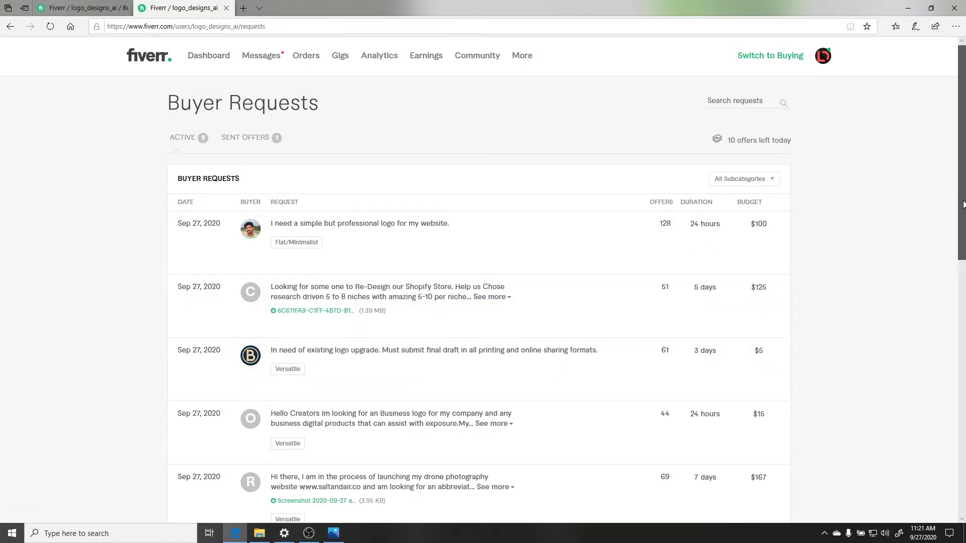
Browse the active requests and read the full descriptions of the remote logging product logo and the Harley sticker logo
mouse_move(963, 201)
mouse_down()
mouse_move(961, 292)
mouse_move(942, 347)
mouse_move(955, 371)
mouse_move(957, 198)
mouse_up()
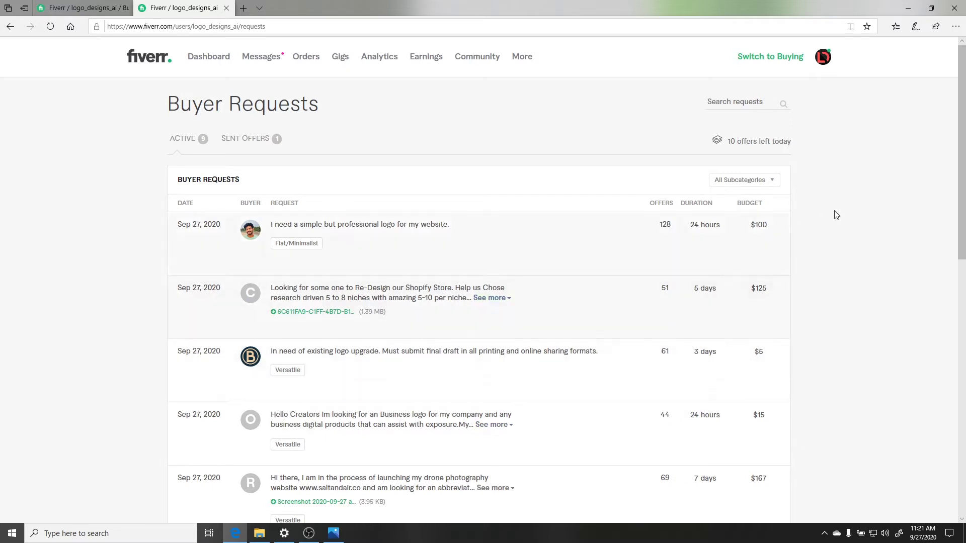
drag(961, 215, 965, 342)
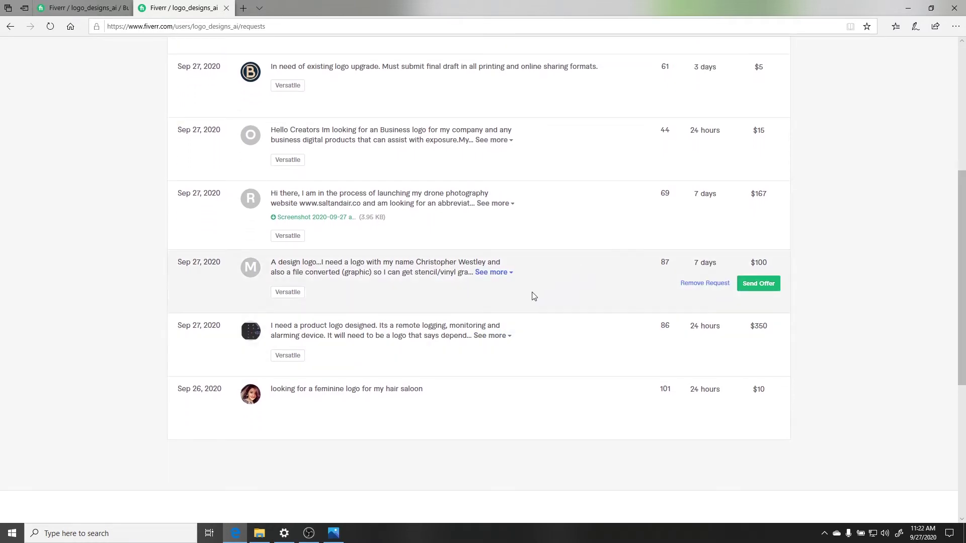
click(503, 341)
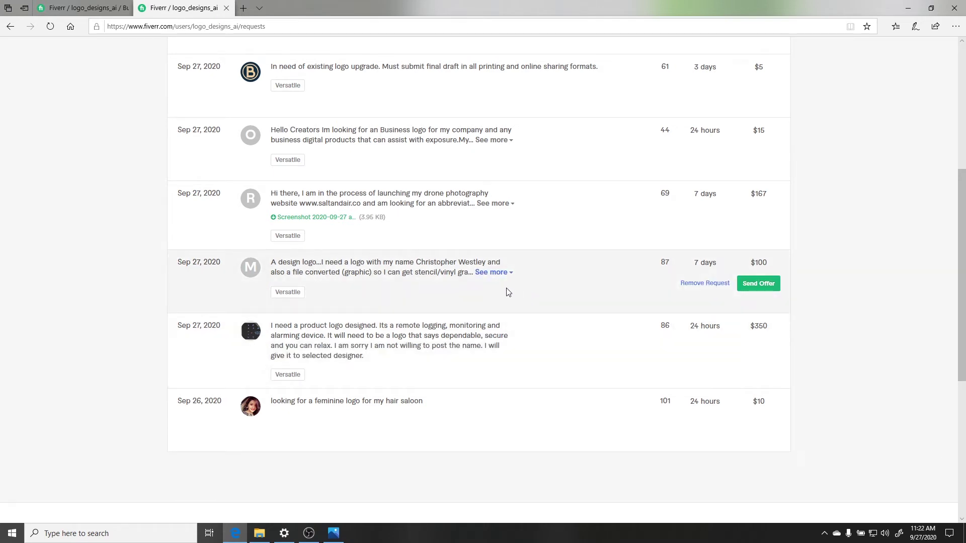
click(501, 272)
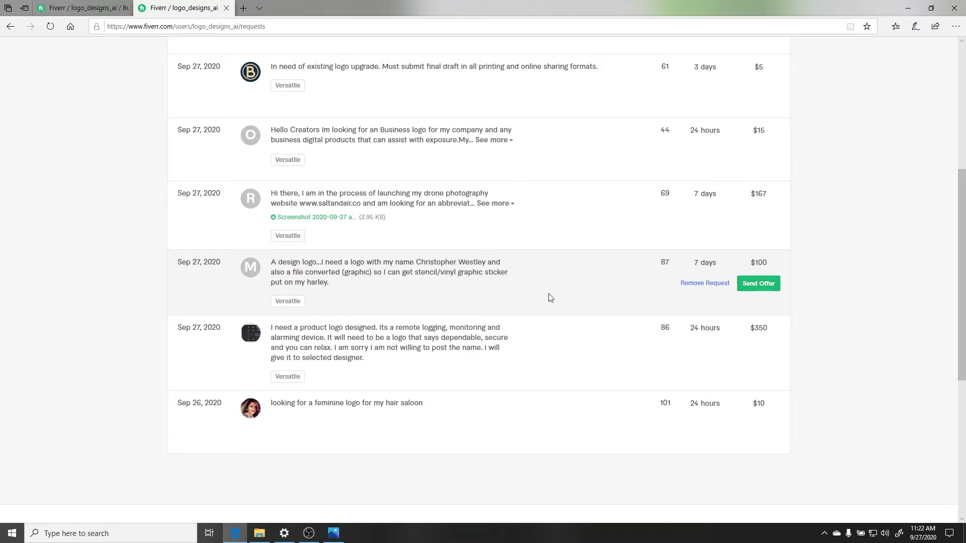
Read the full Shopify store redesign request and review the remaining requests with their offer counts, durations and budgets
drag(963, 262, 964, 171)
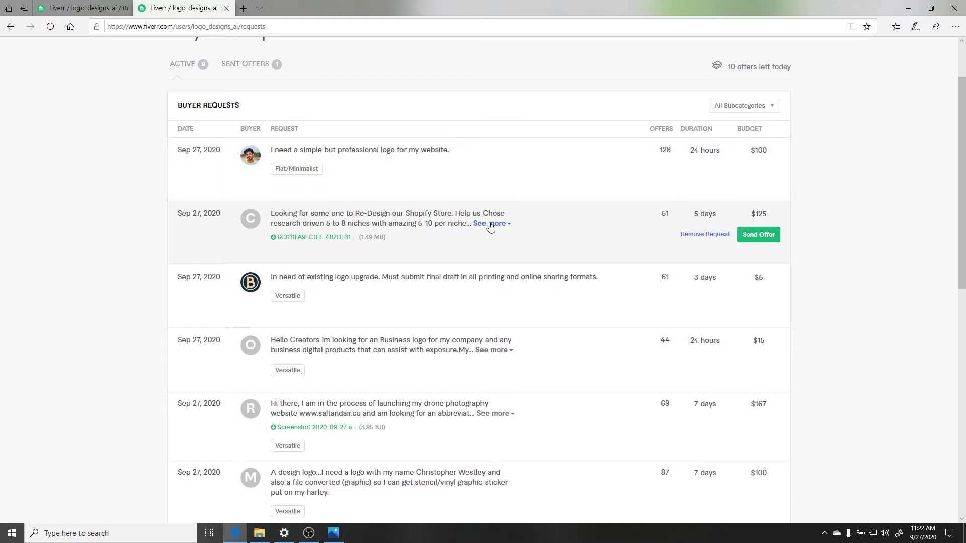
click(489, 224)
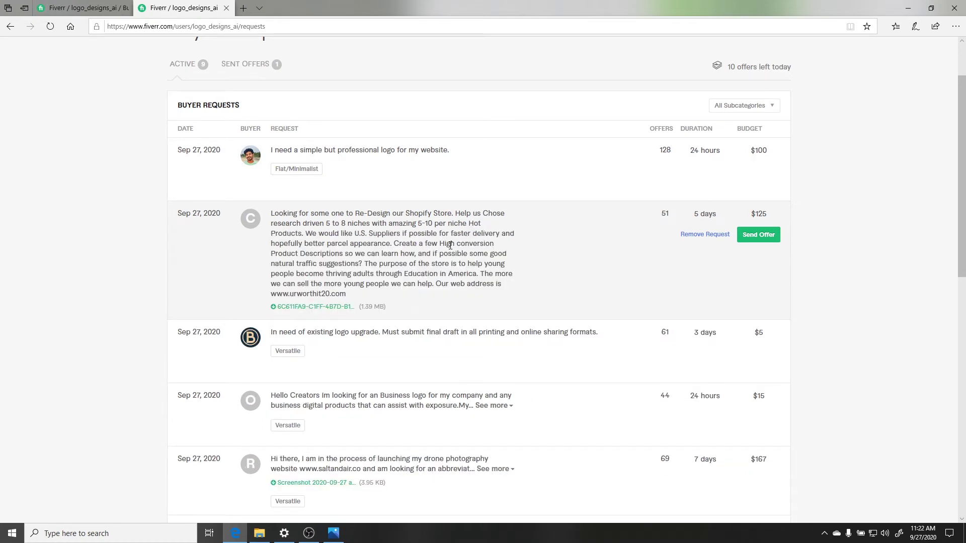
drag(662, 320, 669, 221)
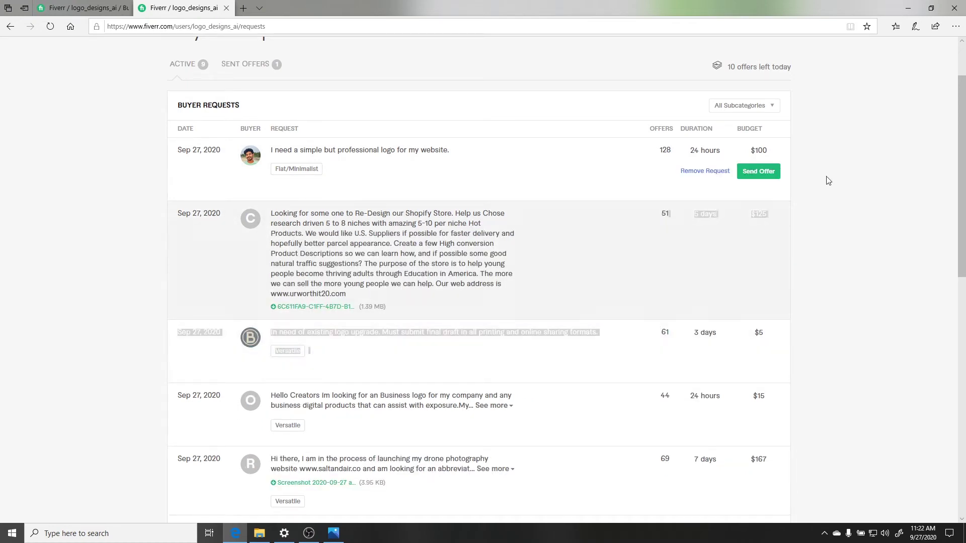
drag(964, 179, 955, 215)
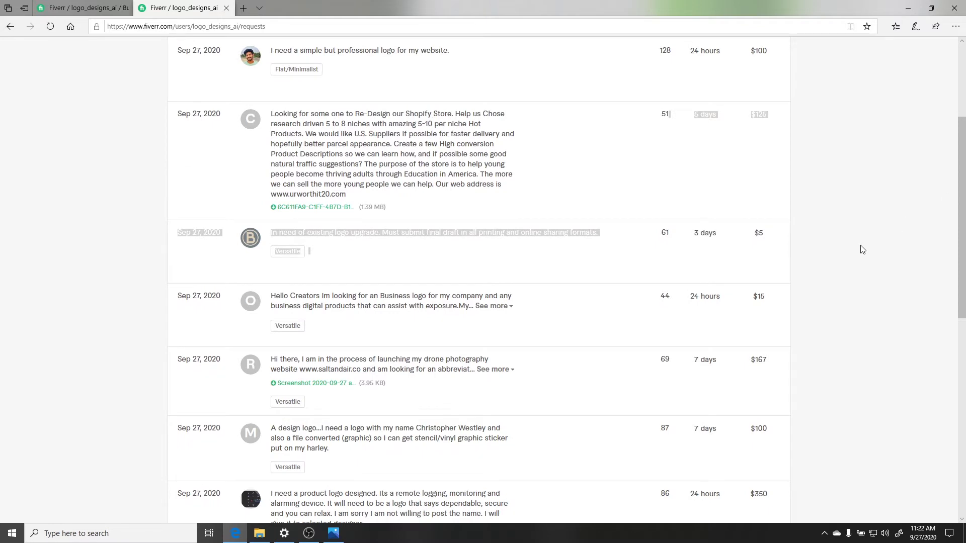
click(571, 242)
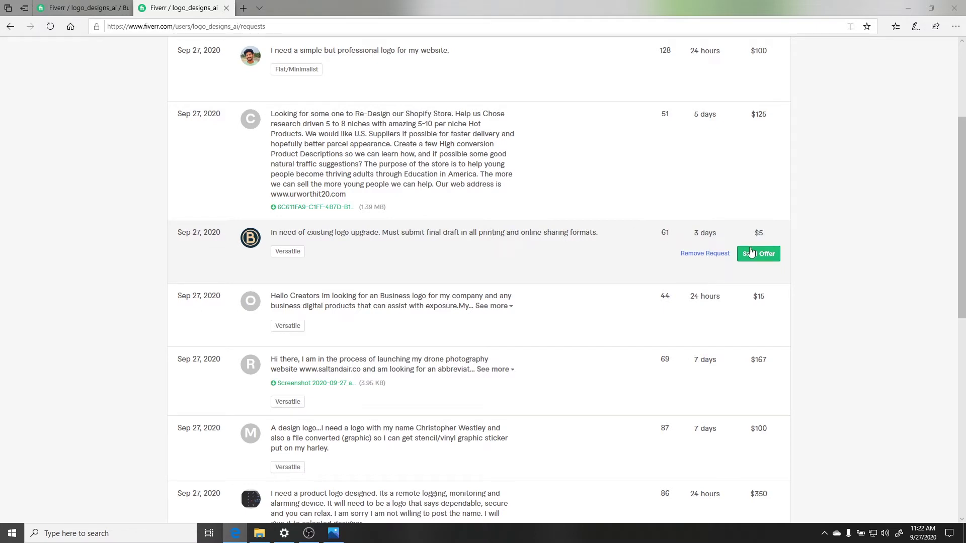
scroll(965, 267, down, 3)
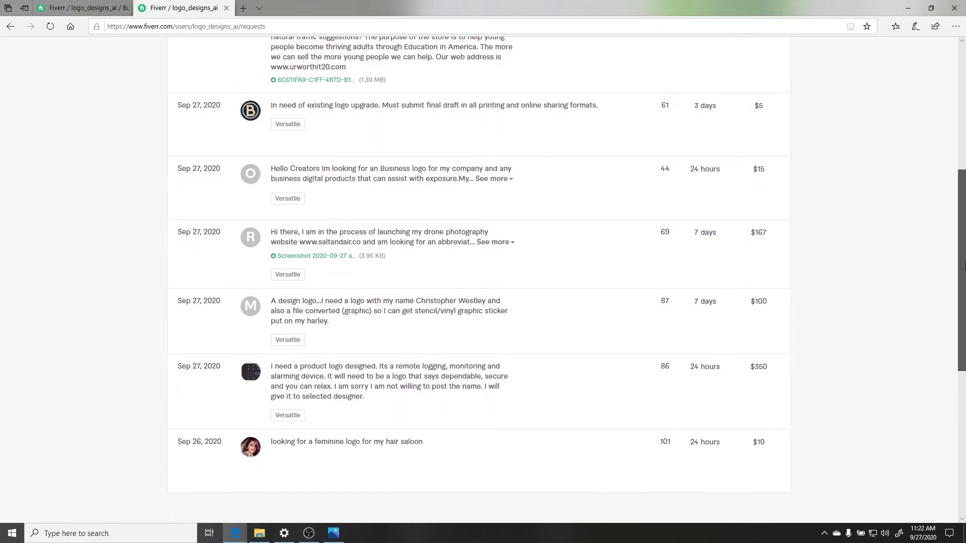
mouse_move(964, 266)
mouse_down()
mouse_move(961, 113)
mouse_move(963, 282)
mouse_up()
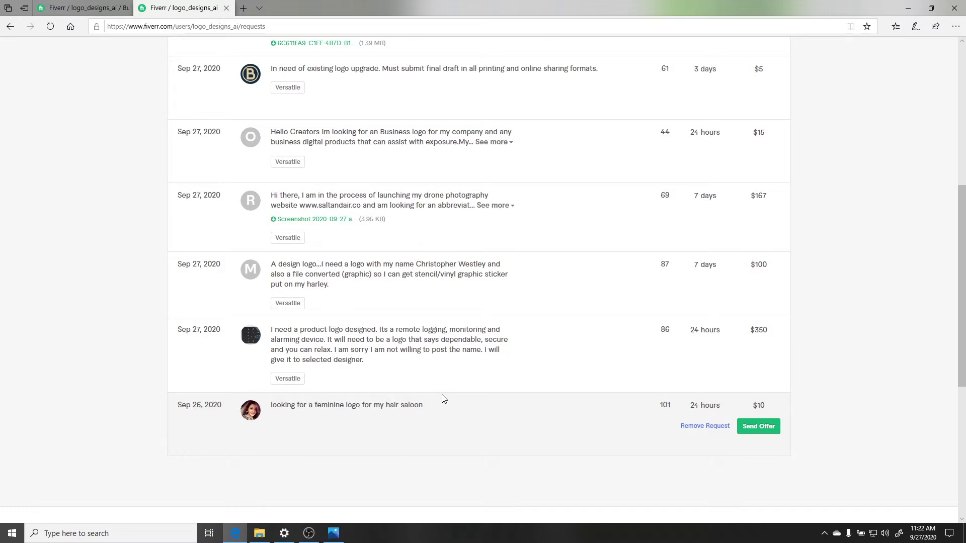
Expand the Oasis Essentials business logo request and start an offer for it with the unique minimal flat logo gig
click(497, 142)
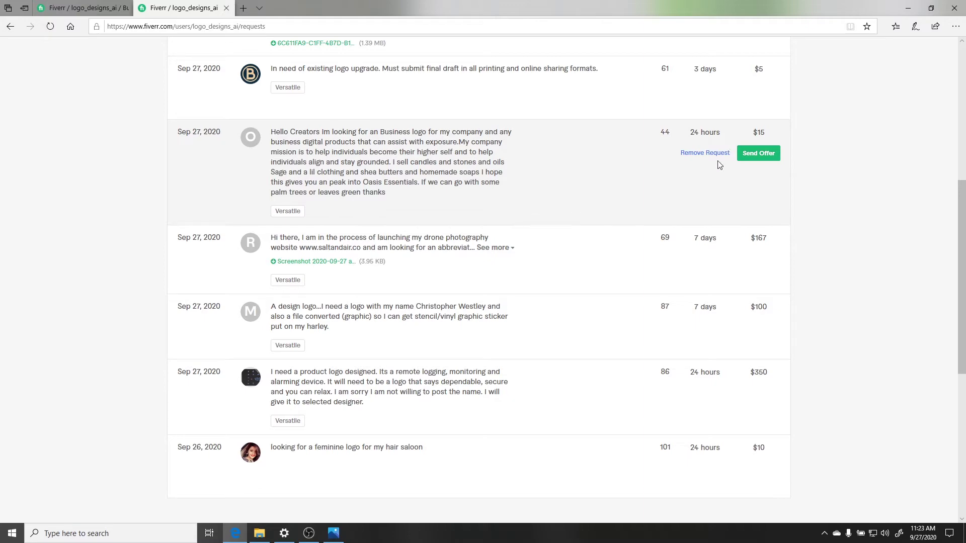
click(760, 155)
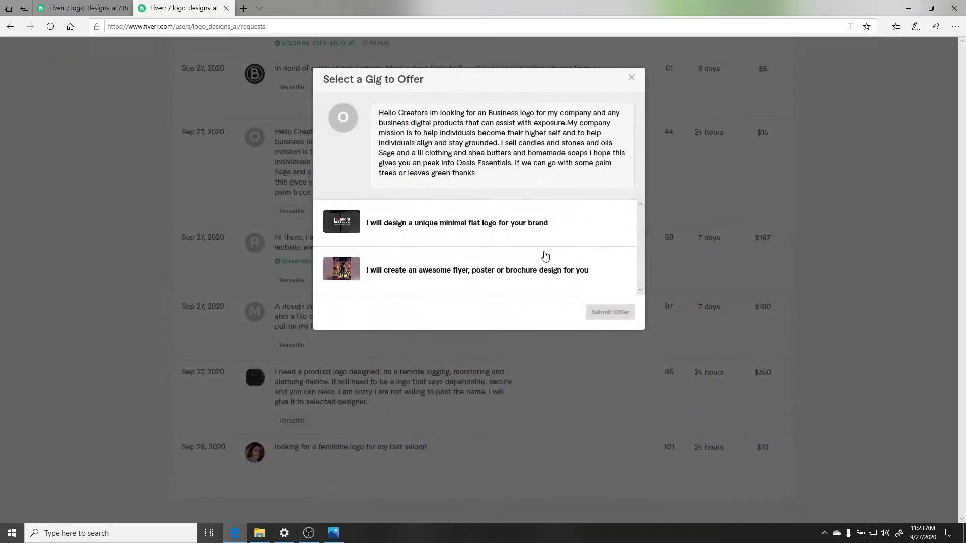
click(535, 231)
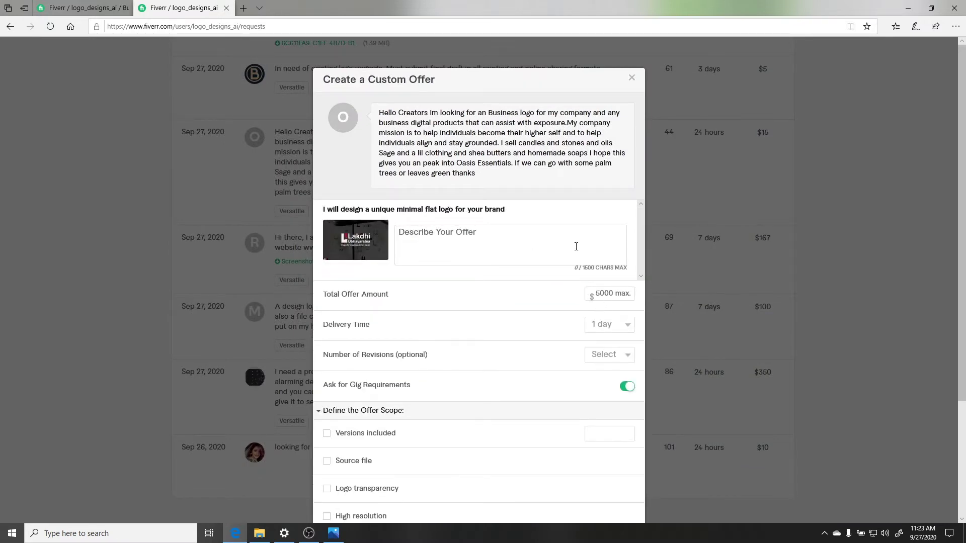
Set the custom offer's total amount to $10
click(616, 297)
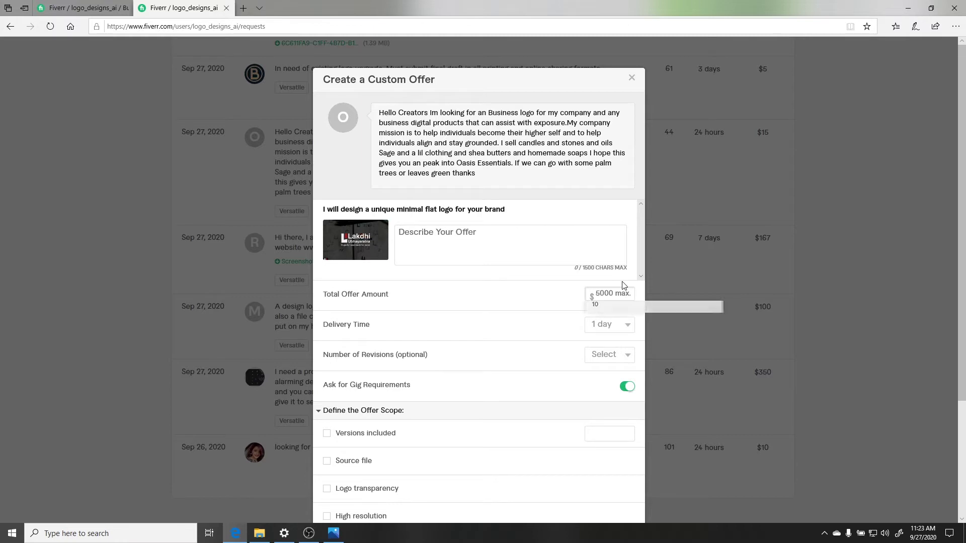
text(12)
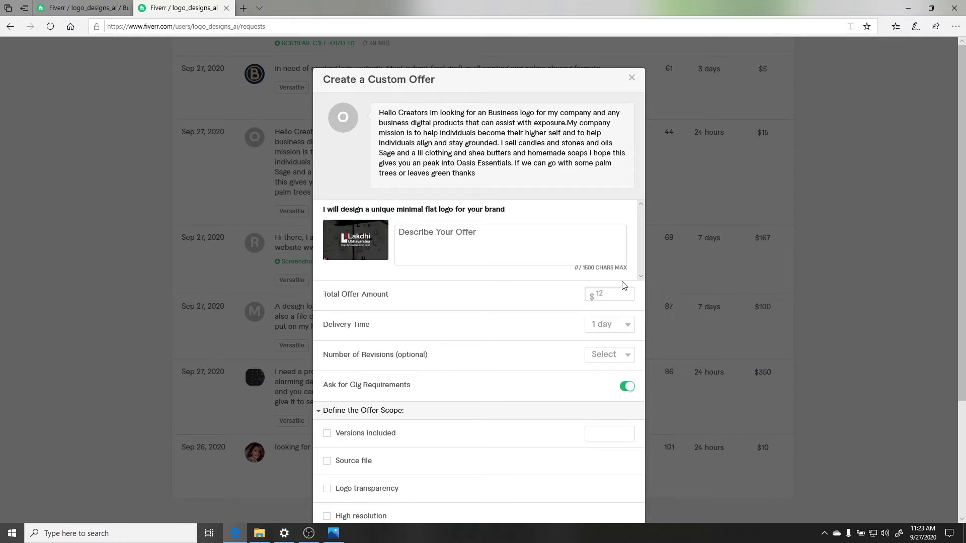
key(BackSpace)
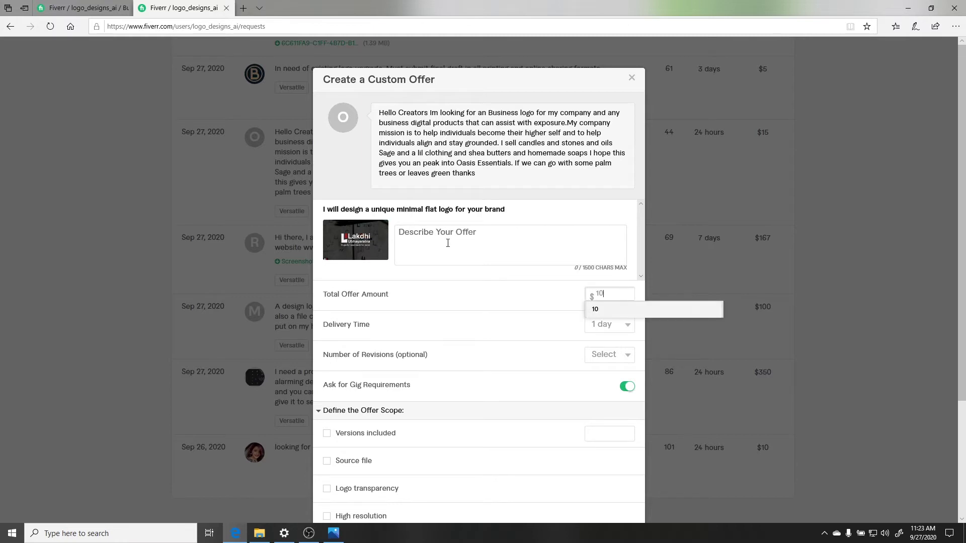
Set the custom offer's delivery time to 2 days
click(607, 327)
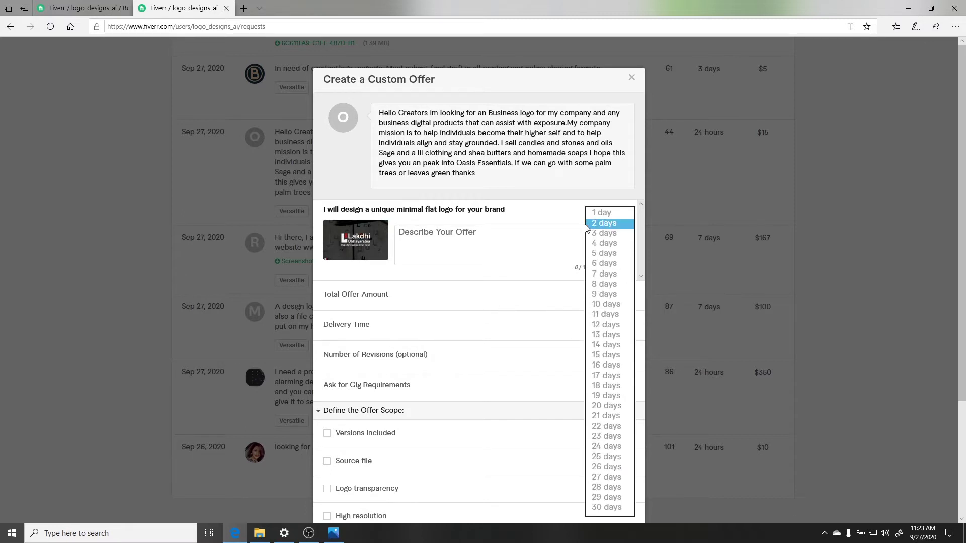
click(550, 362)
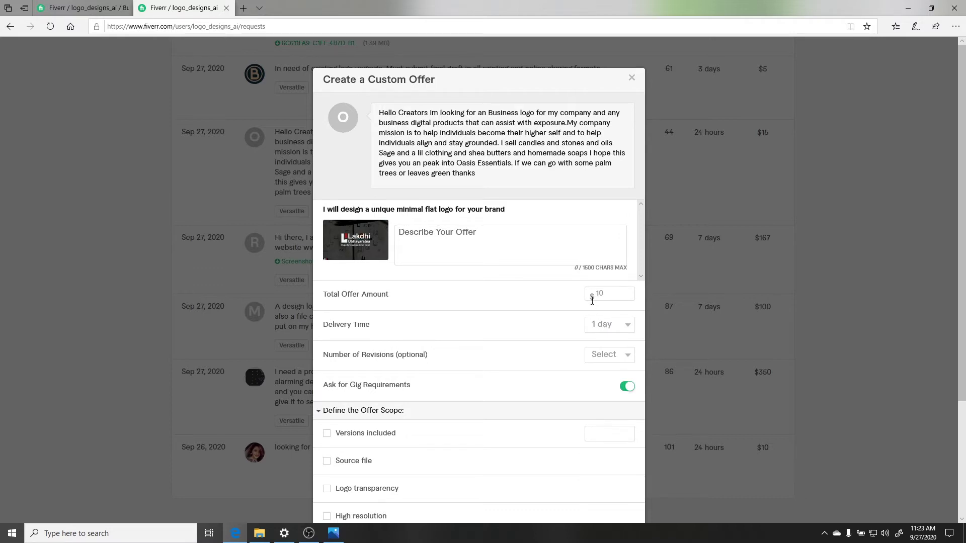
click(607, 330)
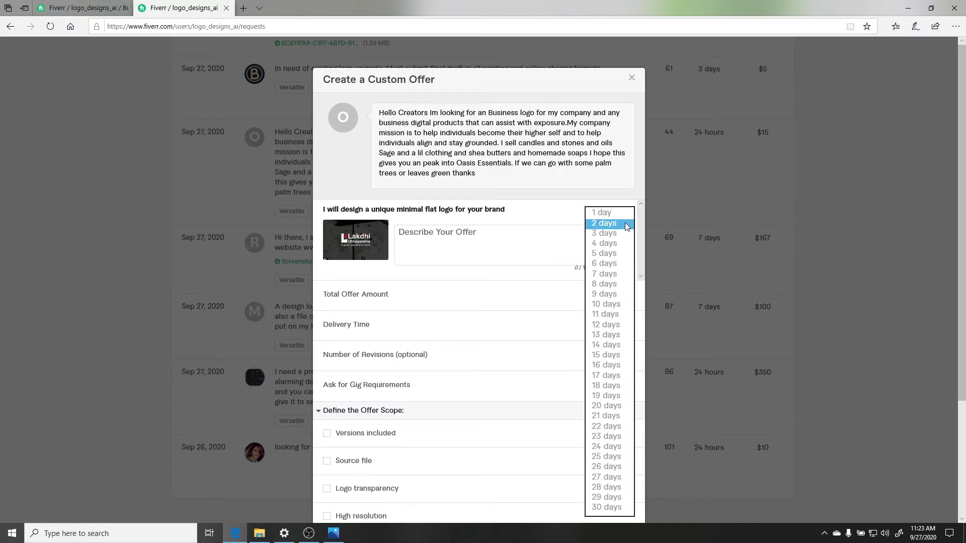
click(566, 296)
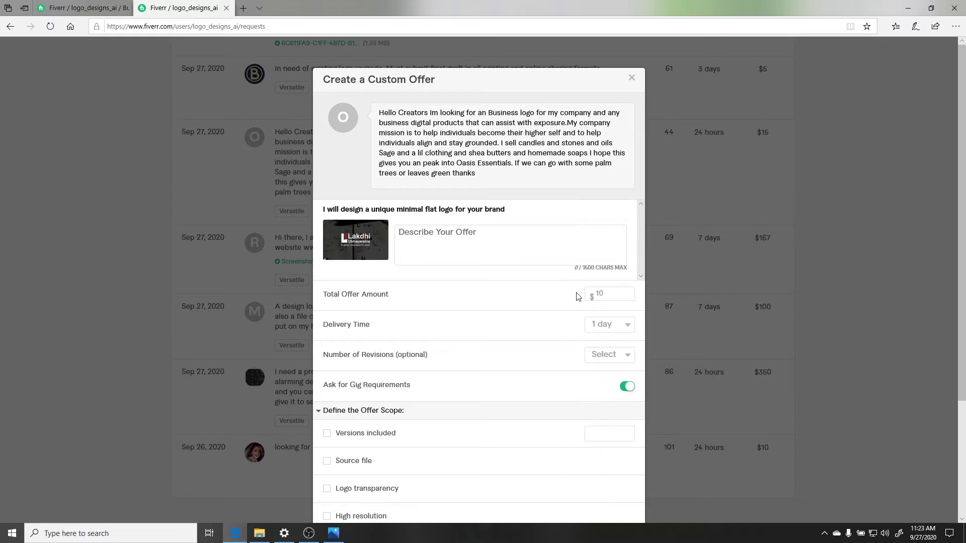
click(600, 322)
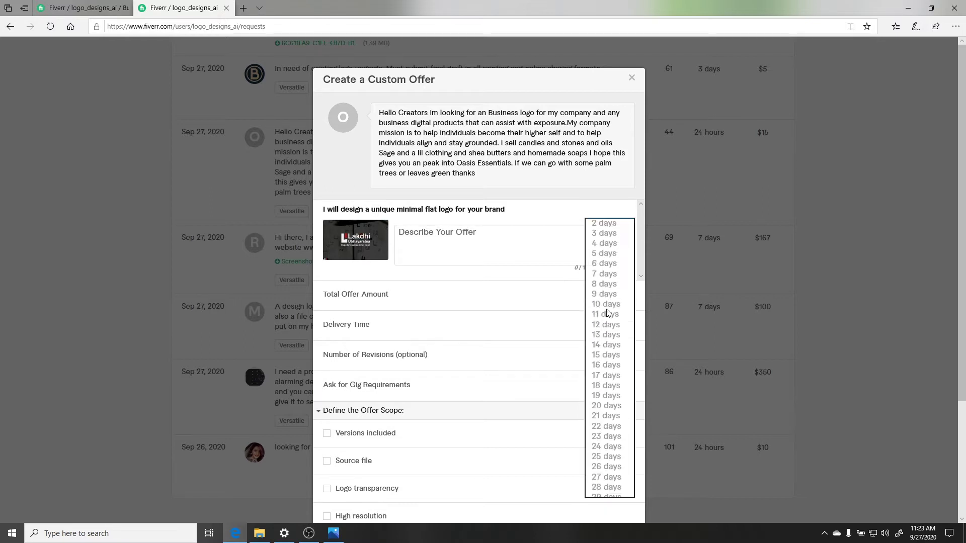
click(609, 223)
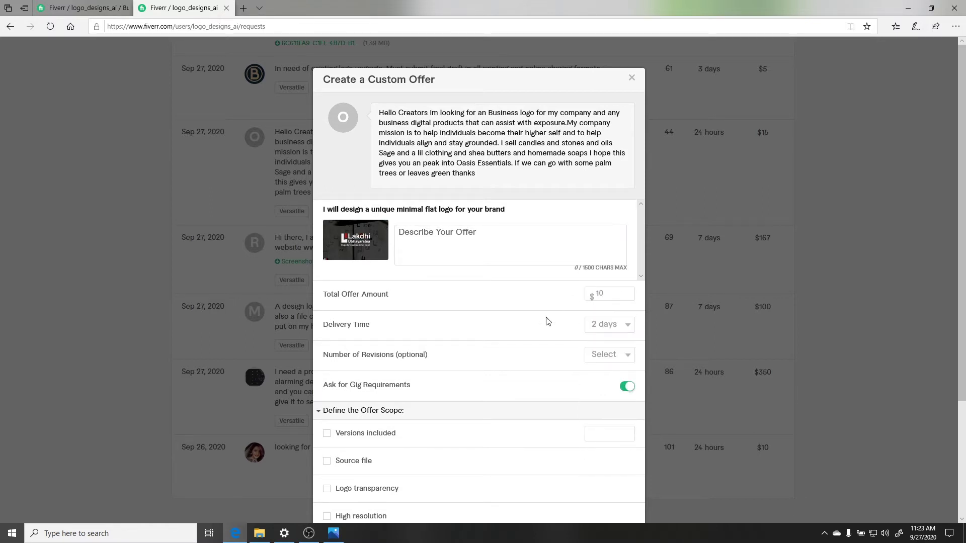
click(607, 325)
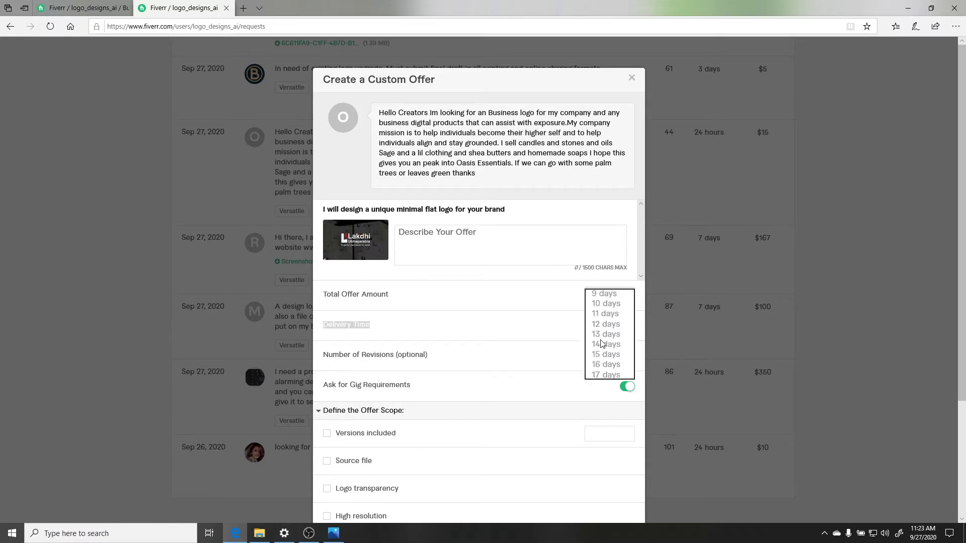
click(569, 362)
Include High resolution in the offer scope and set the number of revisions to unlimited
click(612, 351)
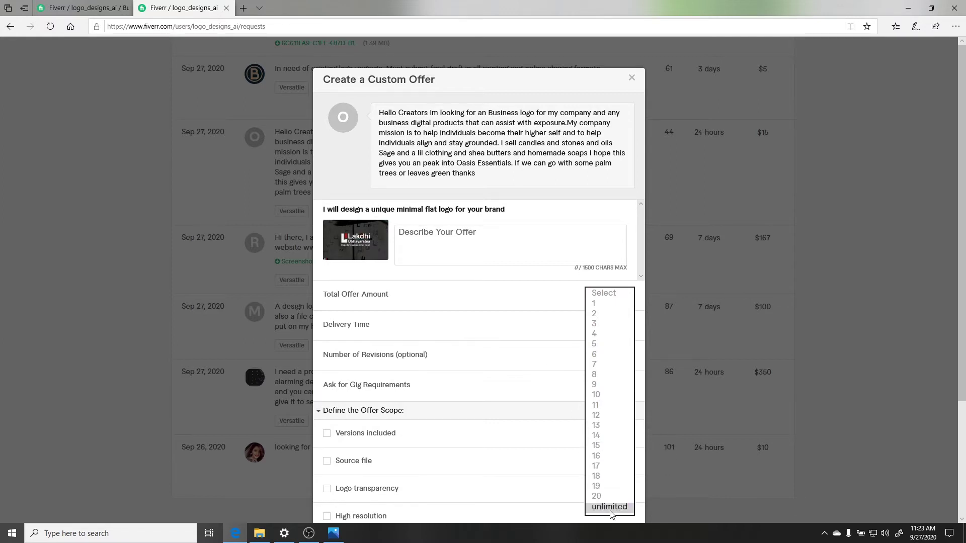
click(561, 518)
click(561, 519)
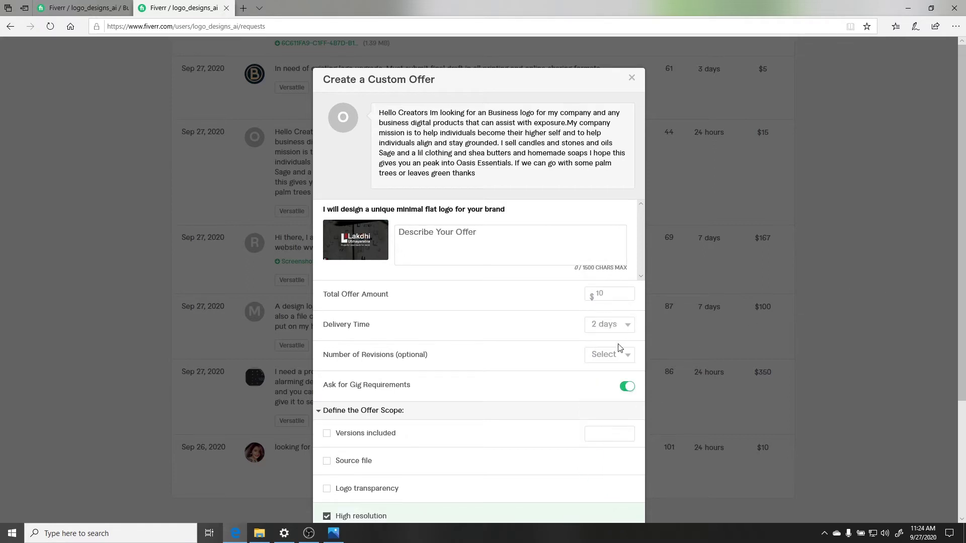
click(607, 355)
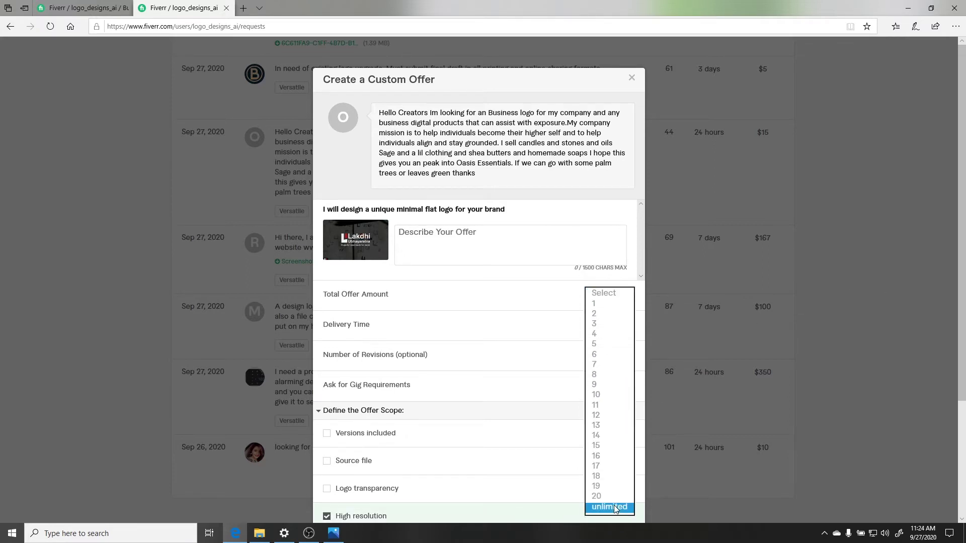
click(615, 507)
Add 3 included versions, the source file and logo transparency to the offer scope
scroll(597, 443, down, 3)
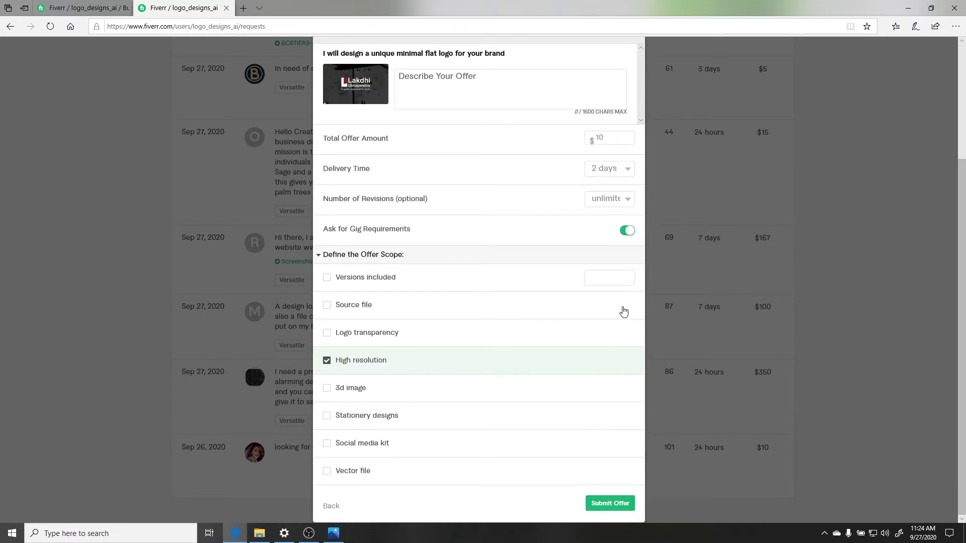
click(609, 282)
click(366, 309)
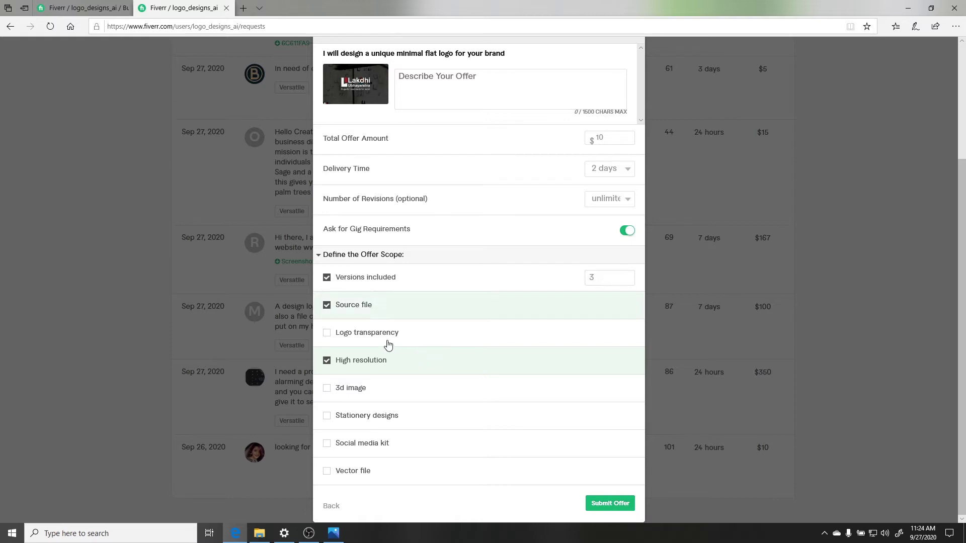
click(377, 339)
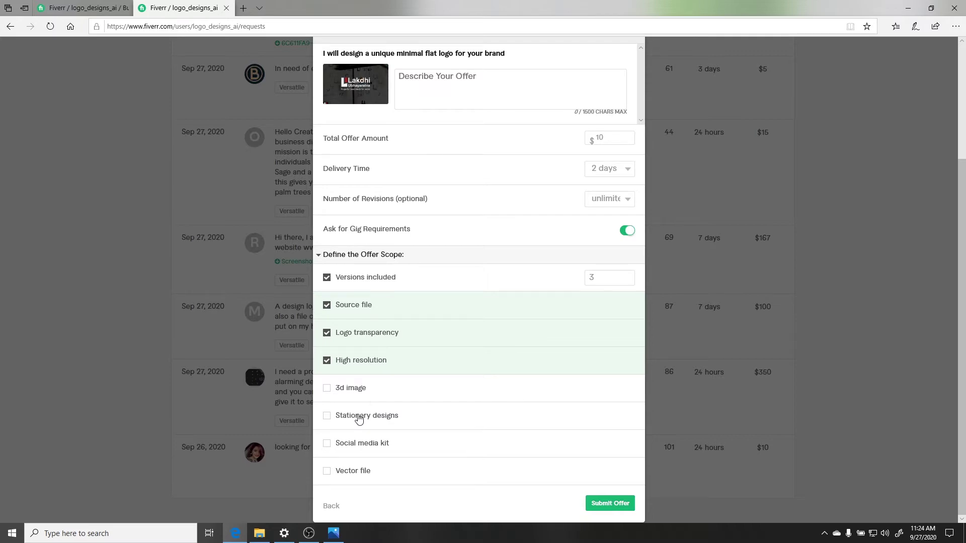
Include the vector file in the offer scope and begin the offer description with "hello sir"
click(335, 474)
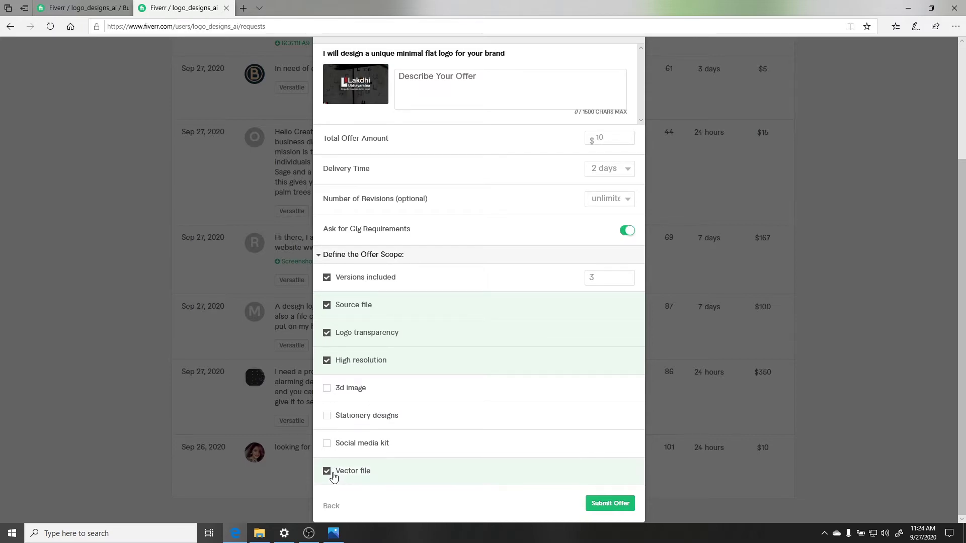
scroll(449, 395, up, 3)
click(501, 231)
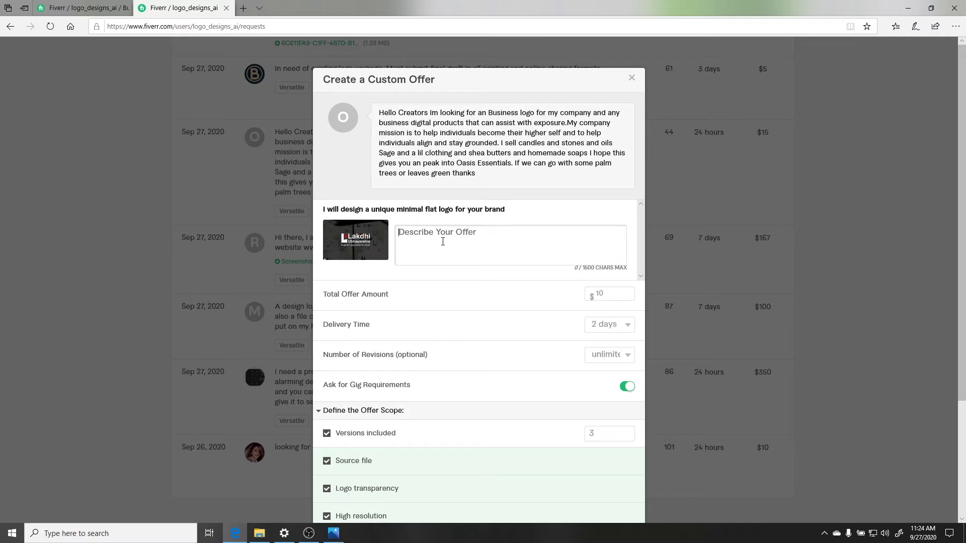
text(helo sir)
right_click(407, 233)
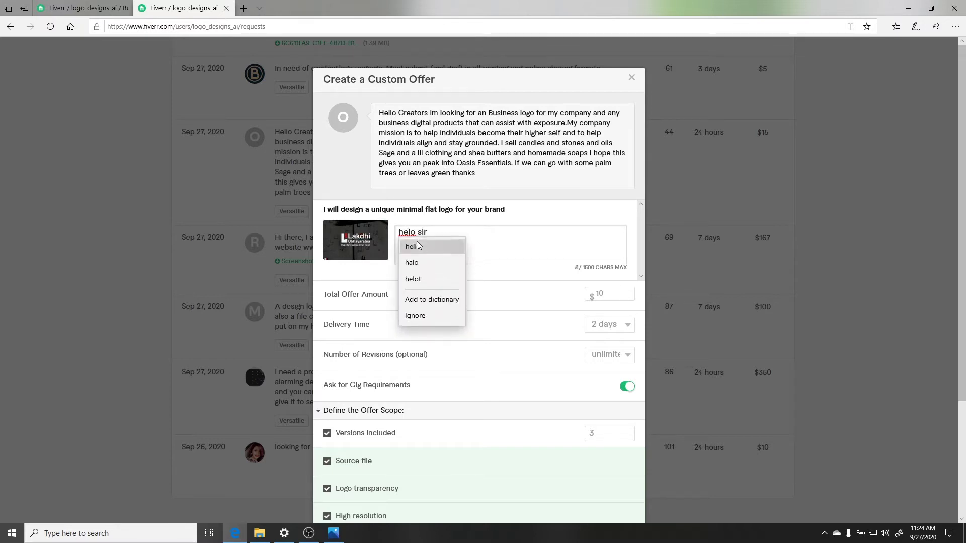
click(416, 240)
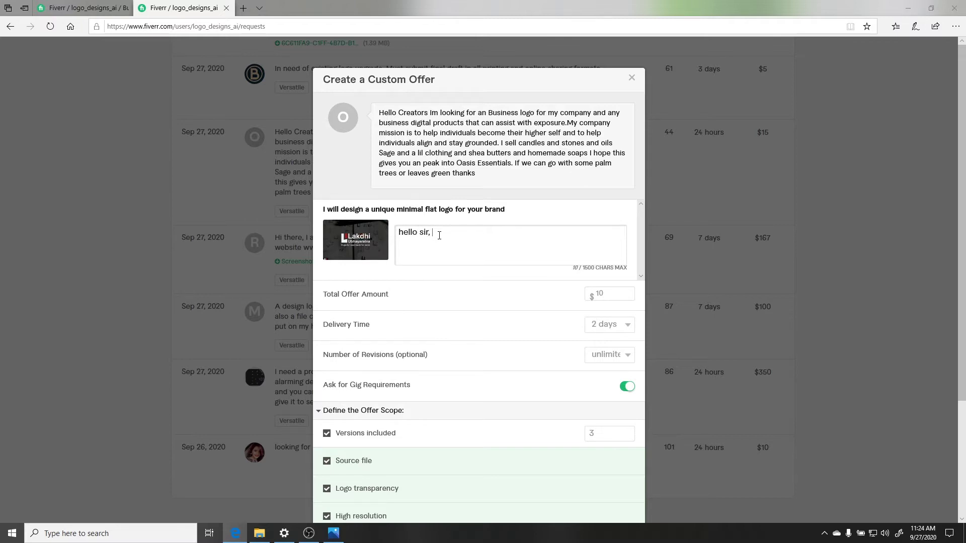
Continue the description after the greeting with ", I think the palm tree will be a good idea for the logo."
text(, i)
key(BackSpace)
text(I think)
text(the pl)
key(BackSpace)
text(alm tree will be a good)
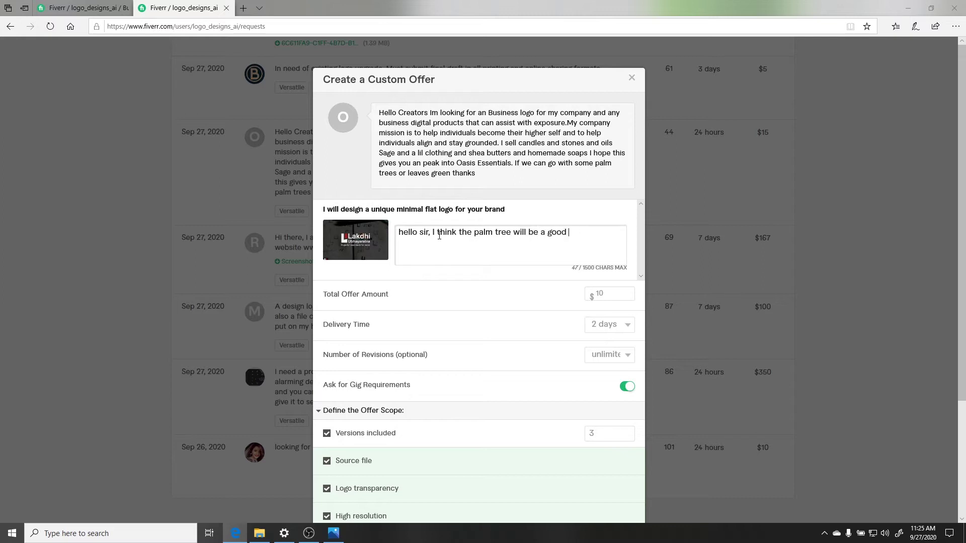
text( idea for the logode)
key(BackSpace)
key(BackSpace)
key(BackSpace)
Continue the description with "and we can come up woth an idea that represent your home mage item as well if it is ok with you."
text(and)
key(BackSpace)
key(BackSpace)
key(BackSpace)
key(BackSpace)
text(and wecan come up wot)
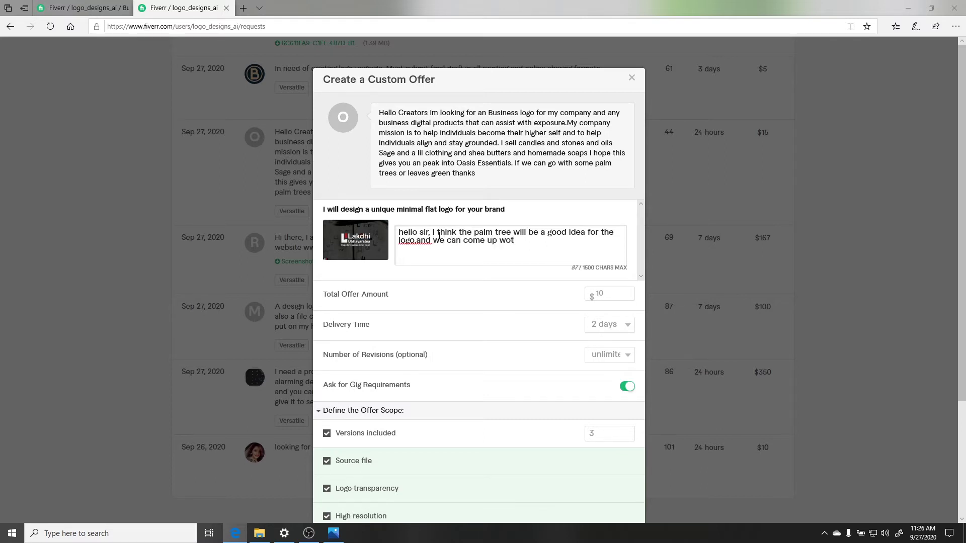
text(h an idea )
text(that repreesent your)
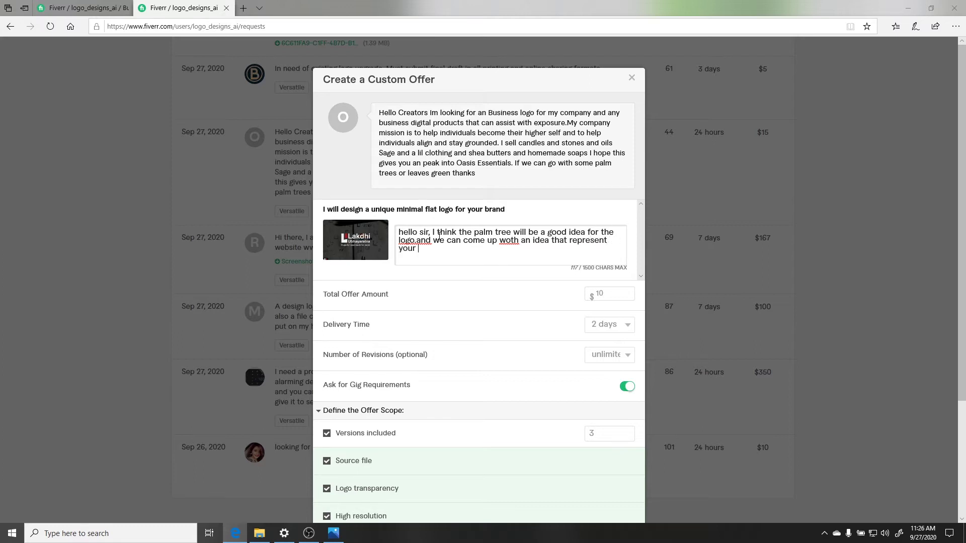
text(home mage )
text(id)
text(em as we)
text(ll if)
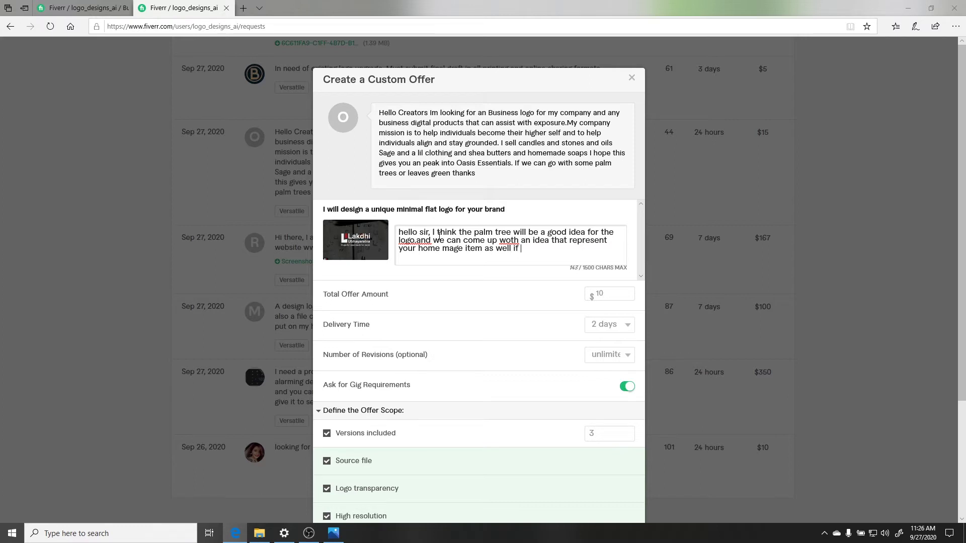
text( it is ok with you)
key(BackSpace)
Correct the flagged spellings in the description, changing "woth" to "with" and "logo.and" to "logo. And"
right_click(516, 241)
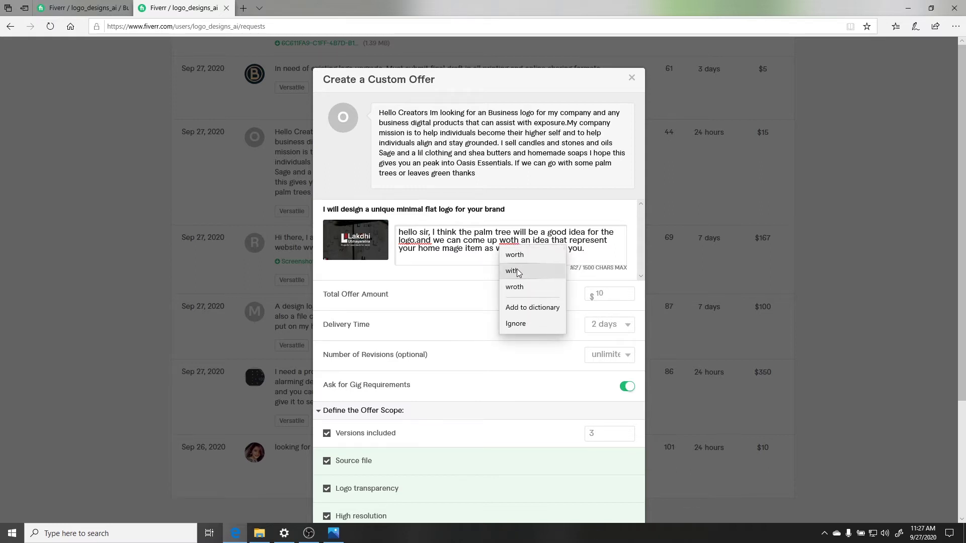
click(518, 271)
click(416, 241)
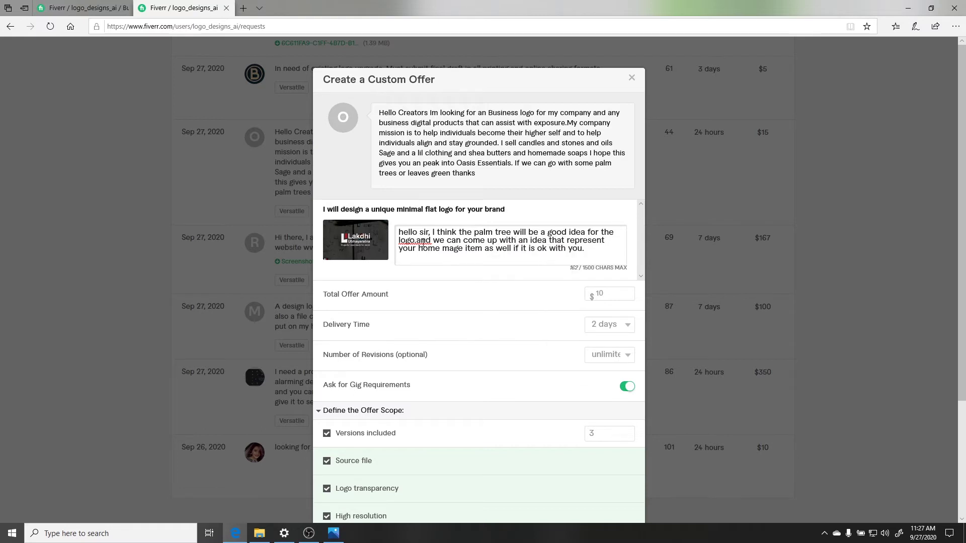
right_click(427, 246)
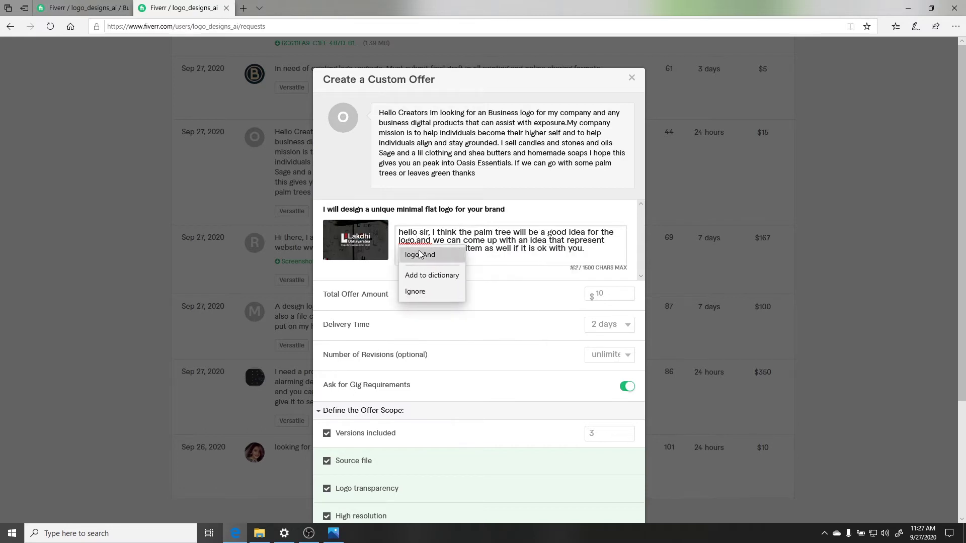
click(426, 255)
Include Social media kit in the offer scope and leave Stationery designs unselected
scroll(464, 271, down, 3)
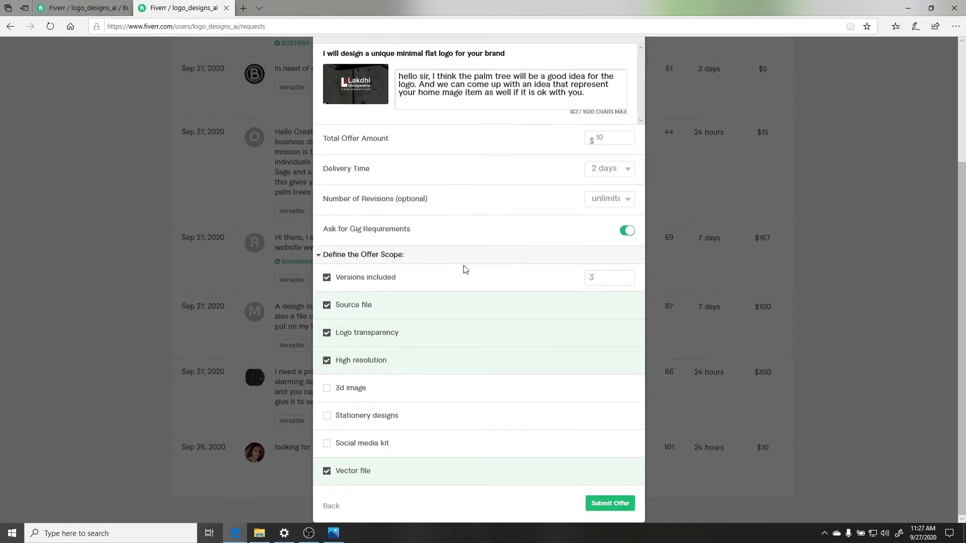
click(328, 416)
click(336, 443)
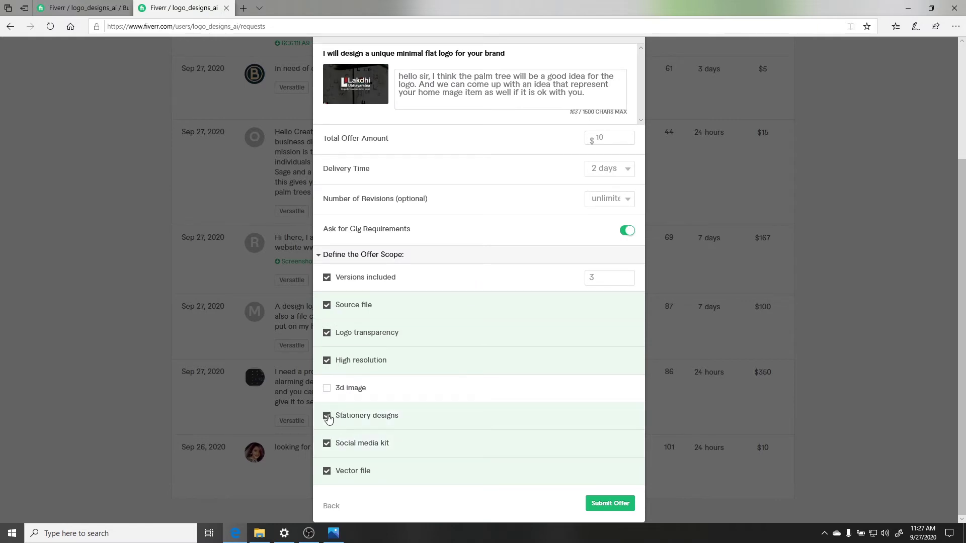
click(355, 417)
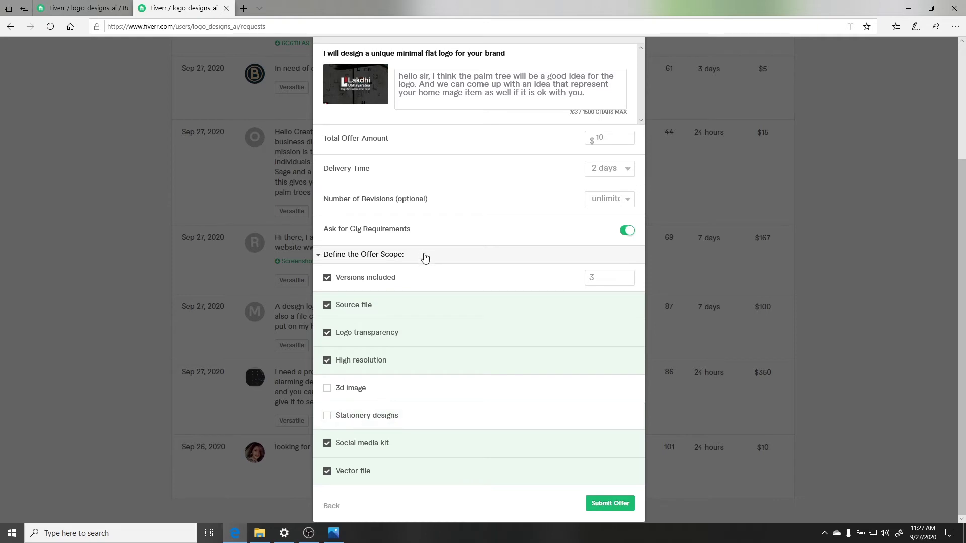
Add a new paragraph to the description: "also sir I think for a business like yours it is better to have a good online presence so"
scroll(425, 254, up, 3)
click(591, 245)
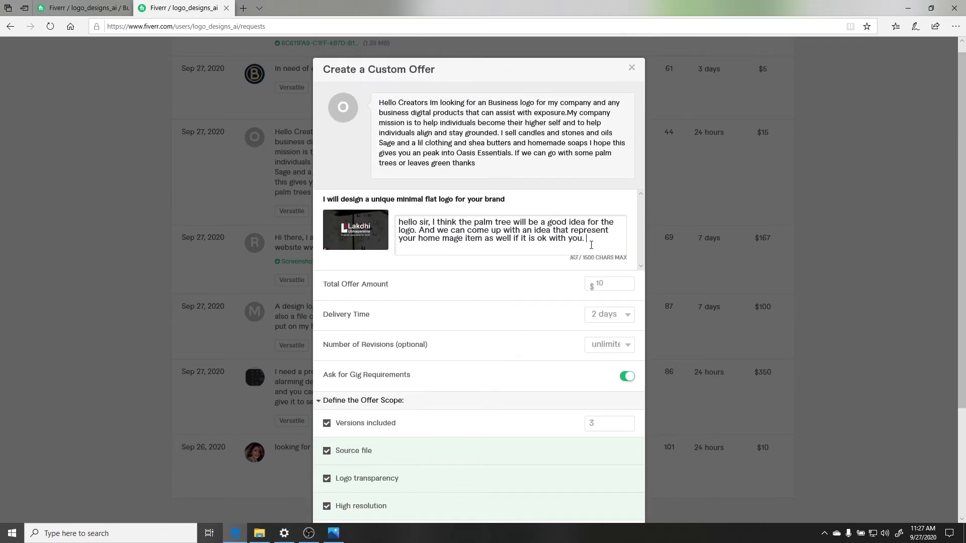
key(Return)
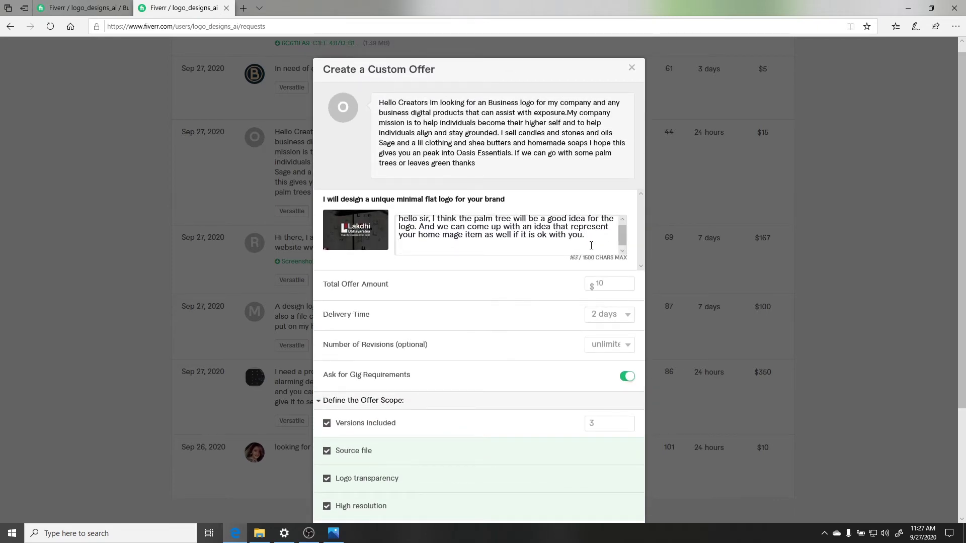
text(also sir I think for business like y)
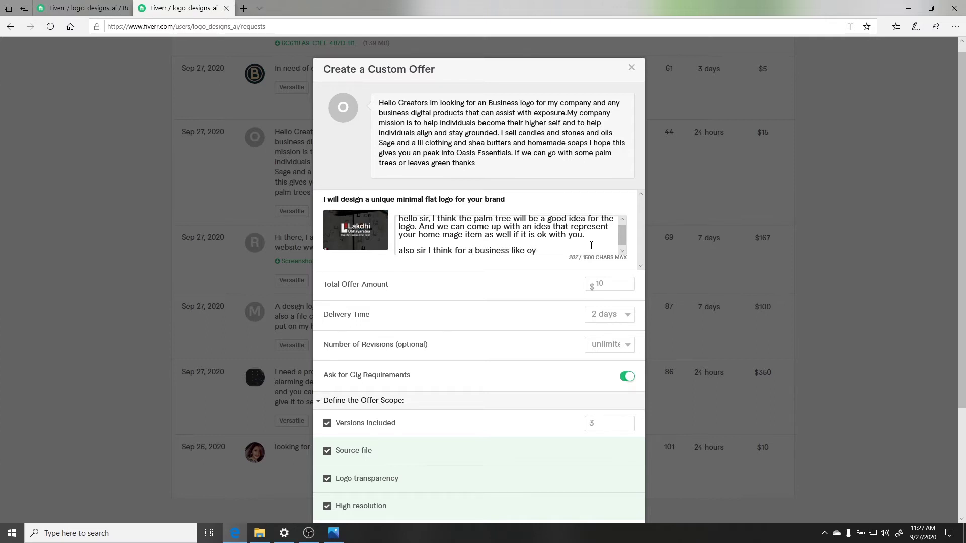
text(ours i)
text(t is better to h)
text(ve )
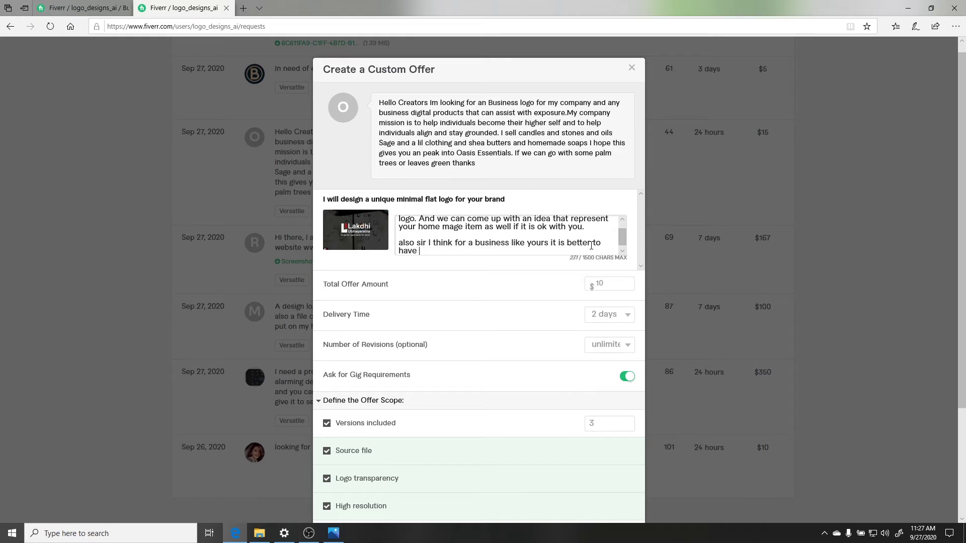
text(a good online pre)
text(sence so)
Finish the paragraph with "I would like to create the social media kit as well for the Oasis Essentials.", correcting the spelling of "media"
text( I wi)
text(old,)
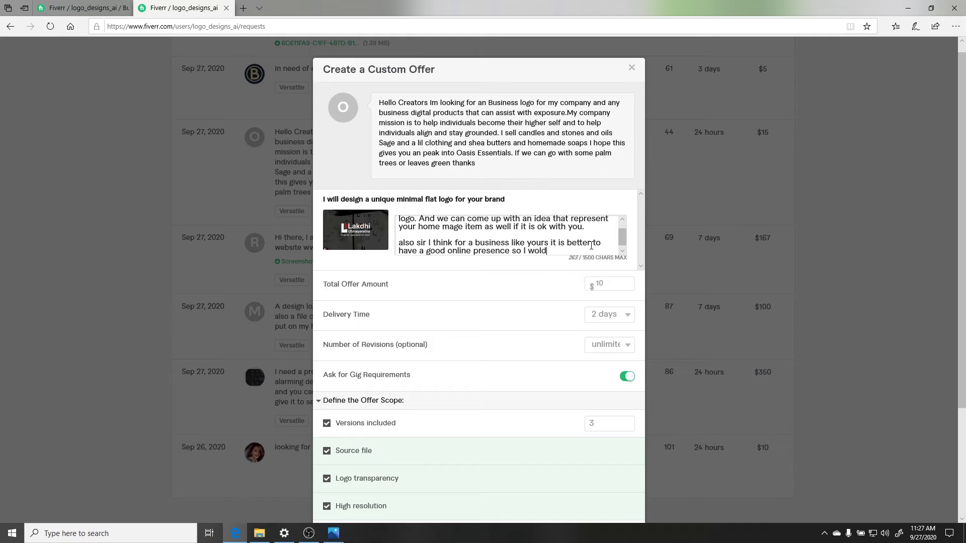
key(BackSpace)
key(BackSpace)
text(ul)
key(BackSpace)
text(d like to create the so)
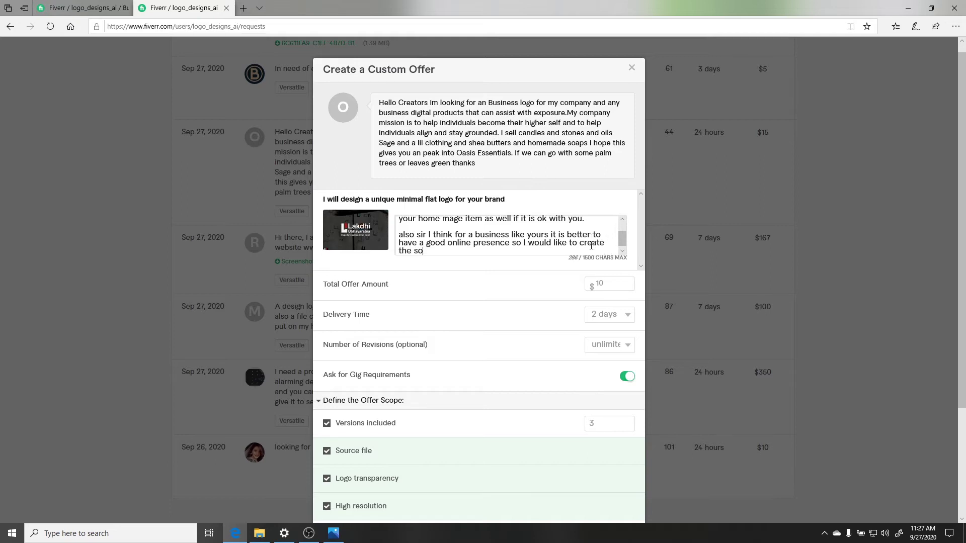
text(cial meadia kit as well)
right_click(458, 253)
click(458, 264)
text(for the O)
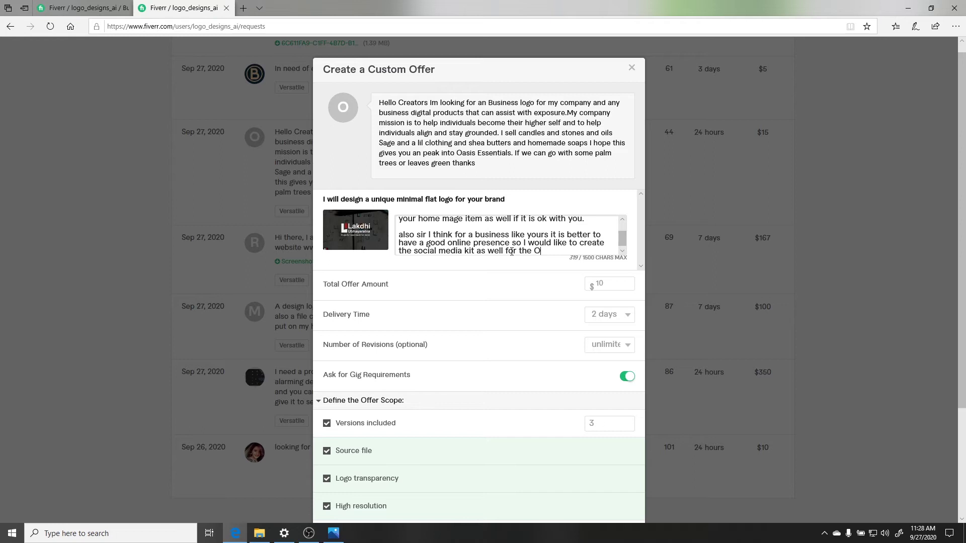
text(asis Essentials.)
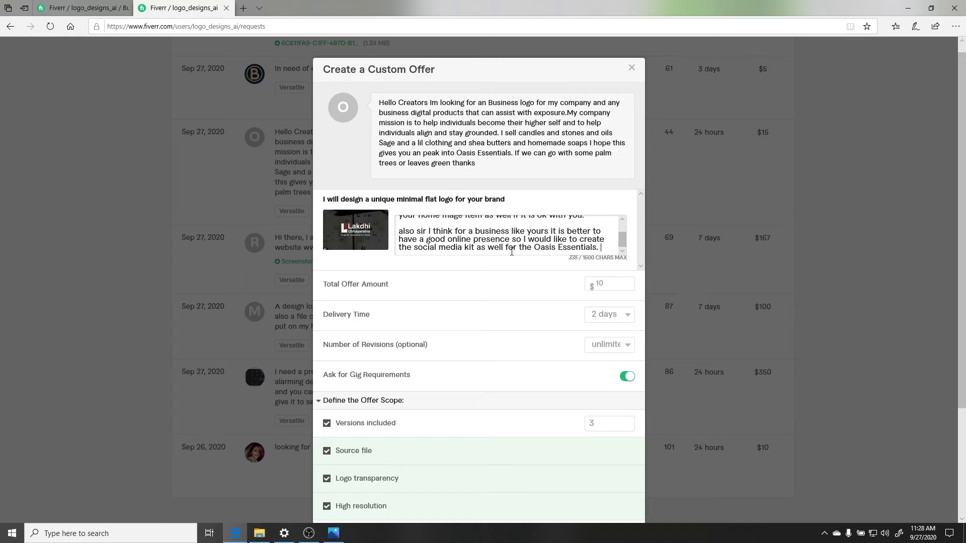
text(witgh)
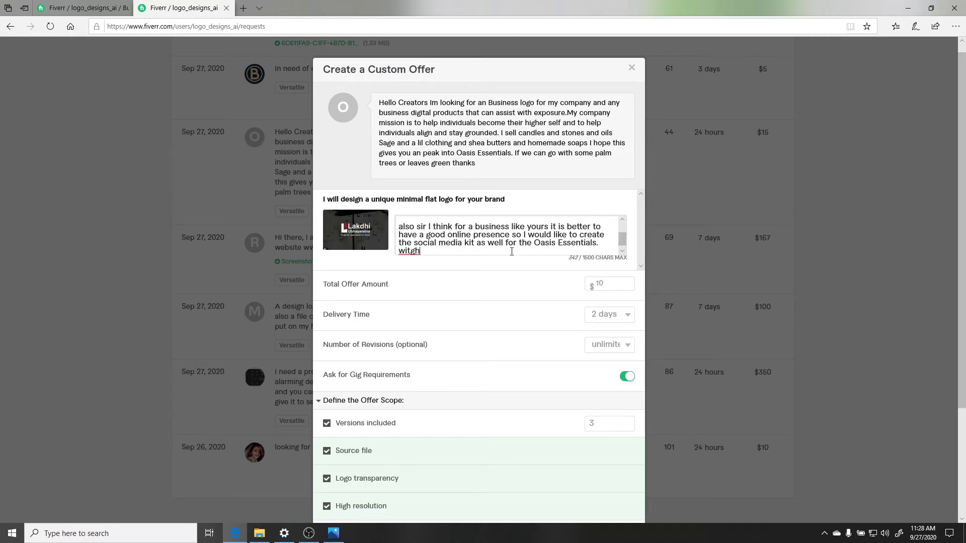
key(BackSpace)
key(BackSpace)
key(BackSpace)
key(BackSpace)
key(BackSpace)
key(BackSpace)
key(BackSpace)
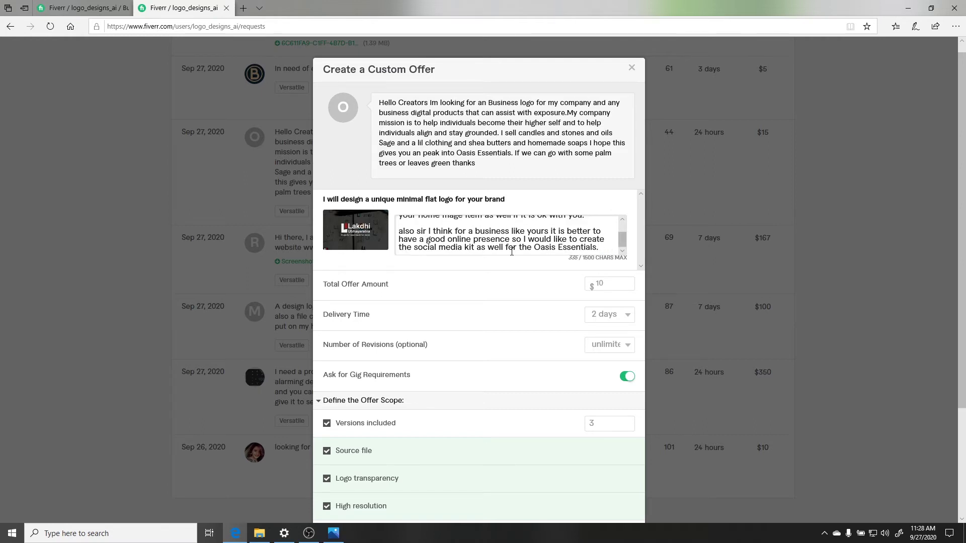
Add a third paragraph: "I previde unlimited revitions ith the money back garentee with thois offer so there is nothing to worry"
scroll(512, 252, down, 1)
scroll(511, 252, up, 4)
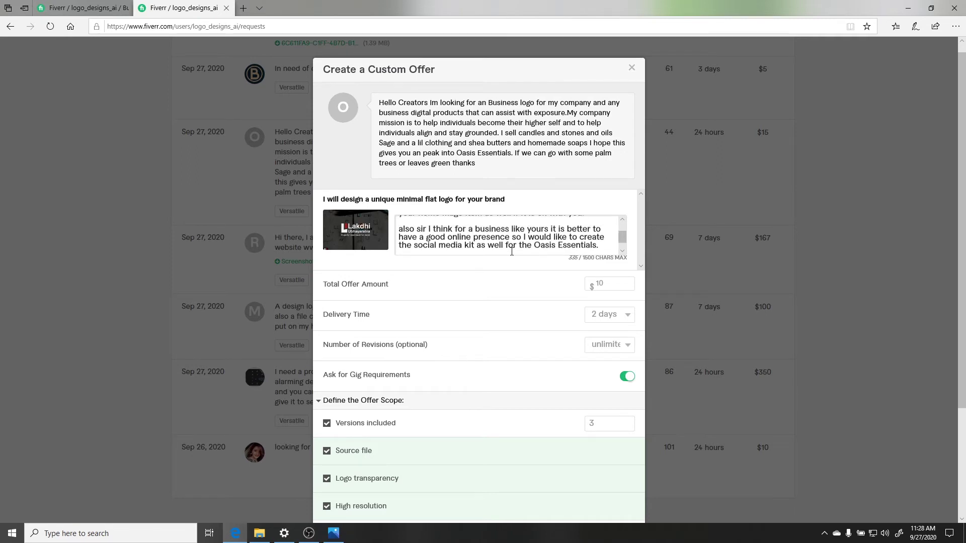
scroll(552, 253, down, 4)
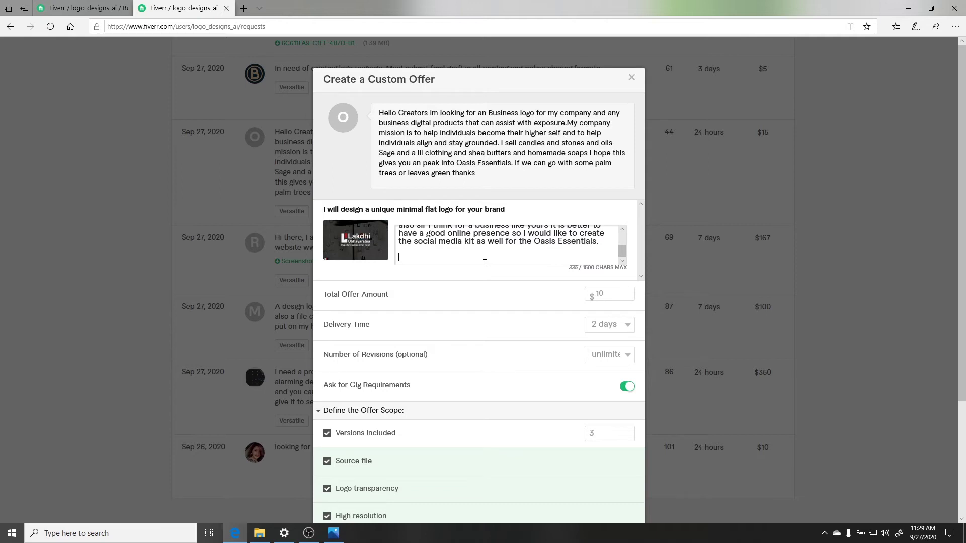
text(previded)
key(BackSpace)
text(unlimited revitions ith )
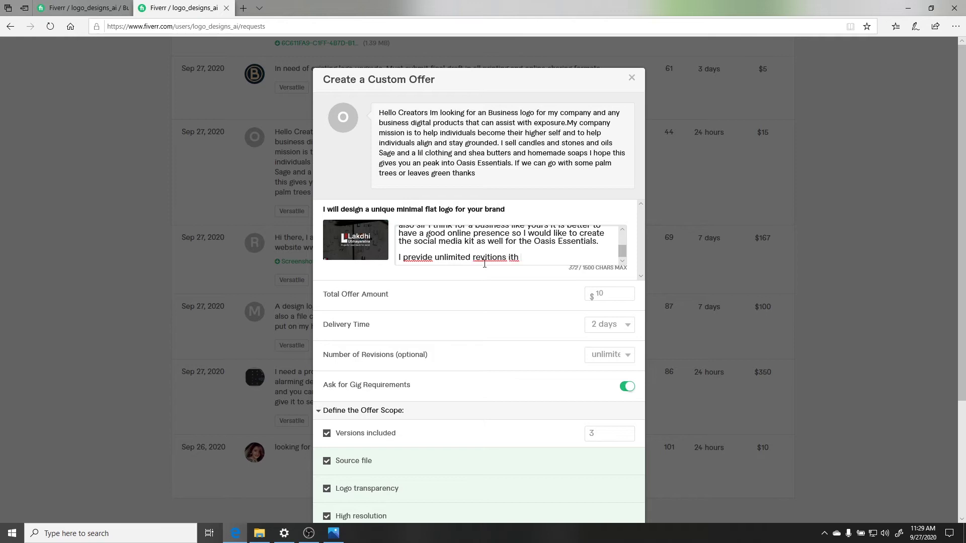
text(the money back garentee wi)
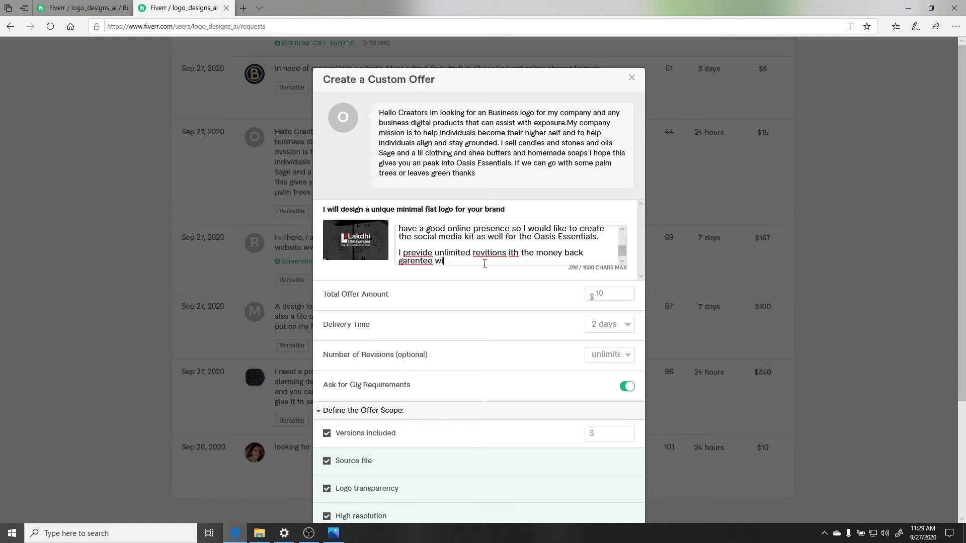
text(th thois offer so there is nothing to worry )
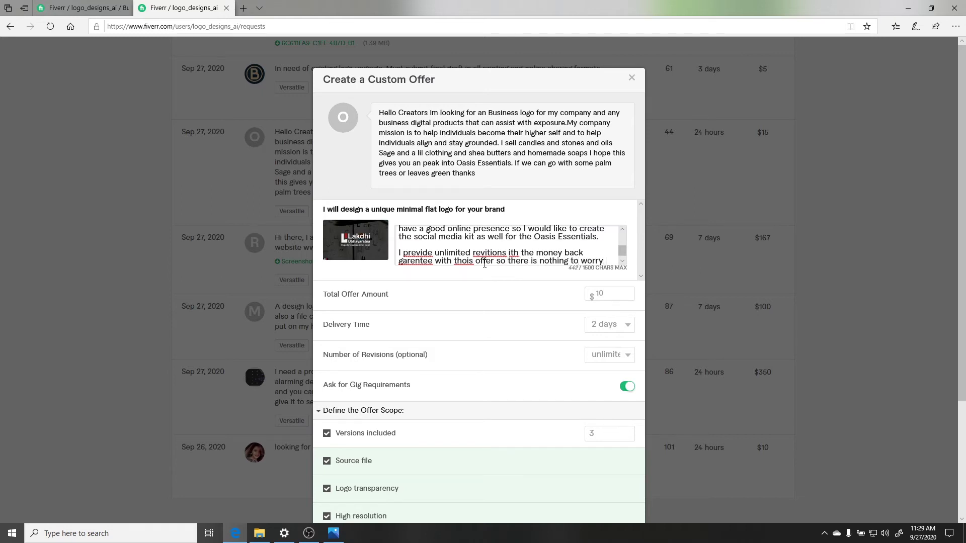
Continue the third paragraph with "we will do all the changers you required for the logo toi be"
text(we)
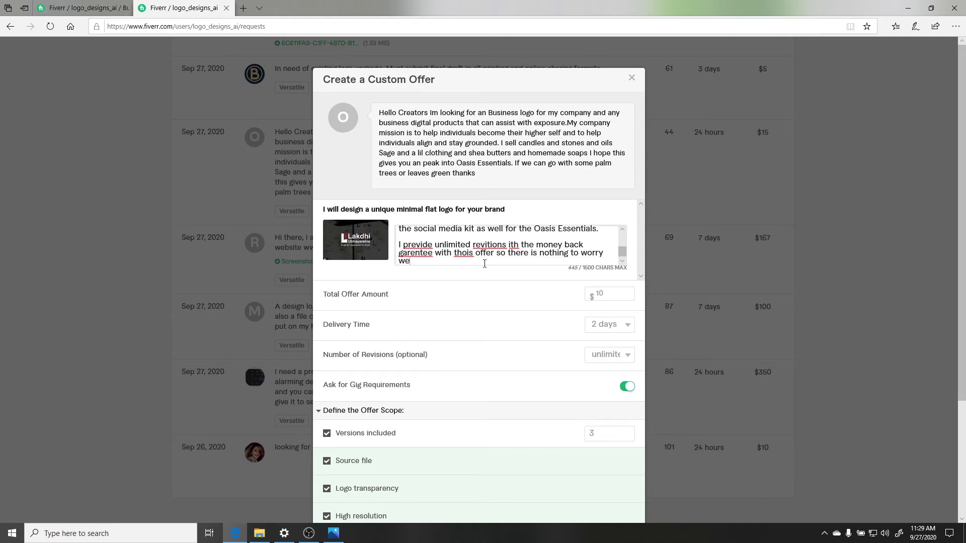
text( will)
text( finally)
key(BackSpace)
key(BackSpace)
key(BackSpace)
key(BackSpace)
key(BackSpace)
key(BackSpace)
key(BackSpace)
text(do all the changers you requre)
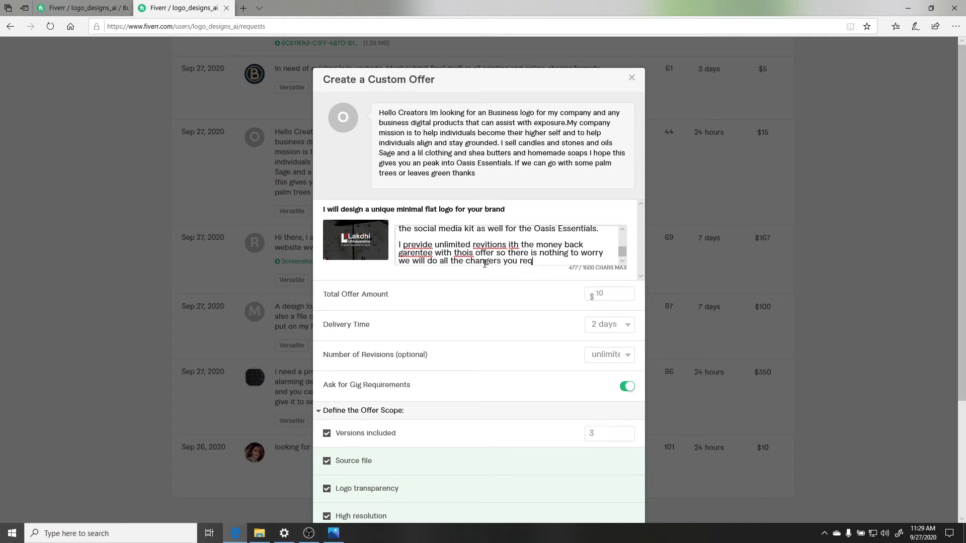
key(BackSpace)
key(BackSpace)
text(ired for the logo toi be )
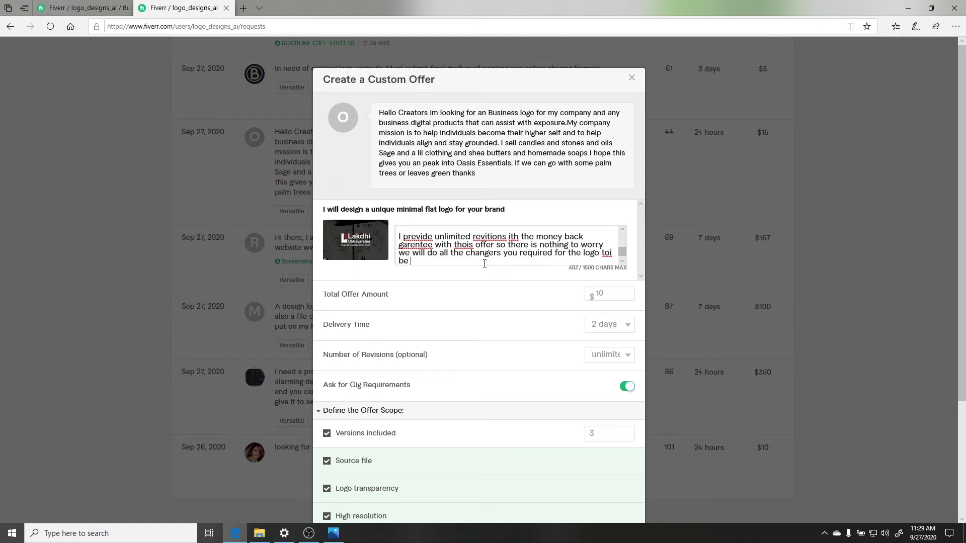
Continue the third paragraph with "perfect. customer satisfaction is our main gall" and correct "toi" to "to"
text(perfect. custermer satis faction is )
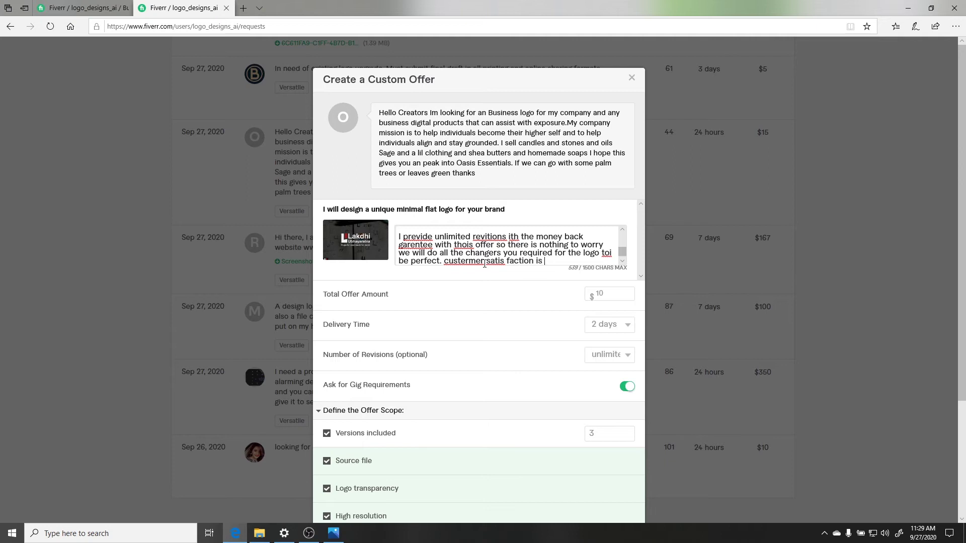
text(our main gall)
right_click(607, 252)
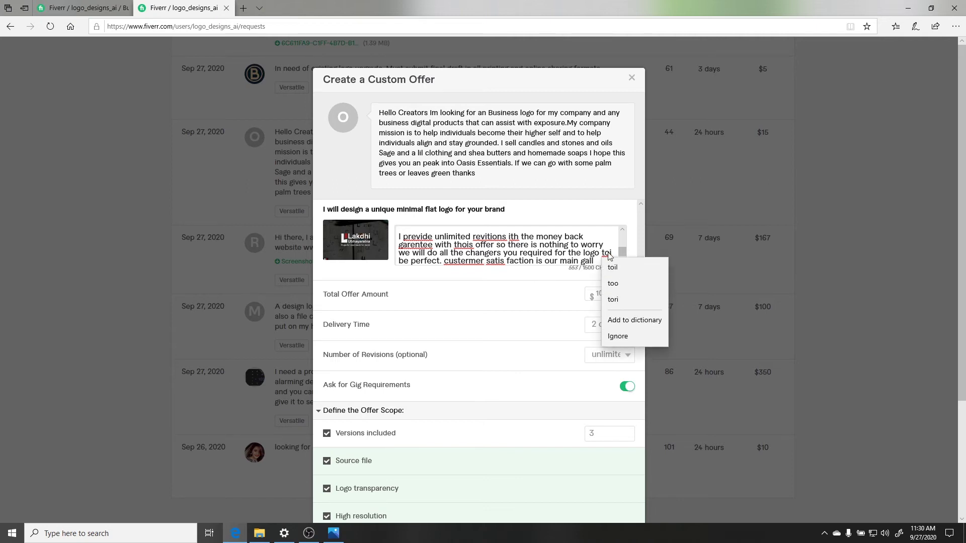
key(Escape)
key(BackSpace)
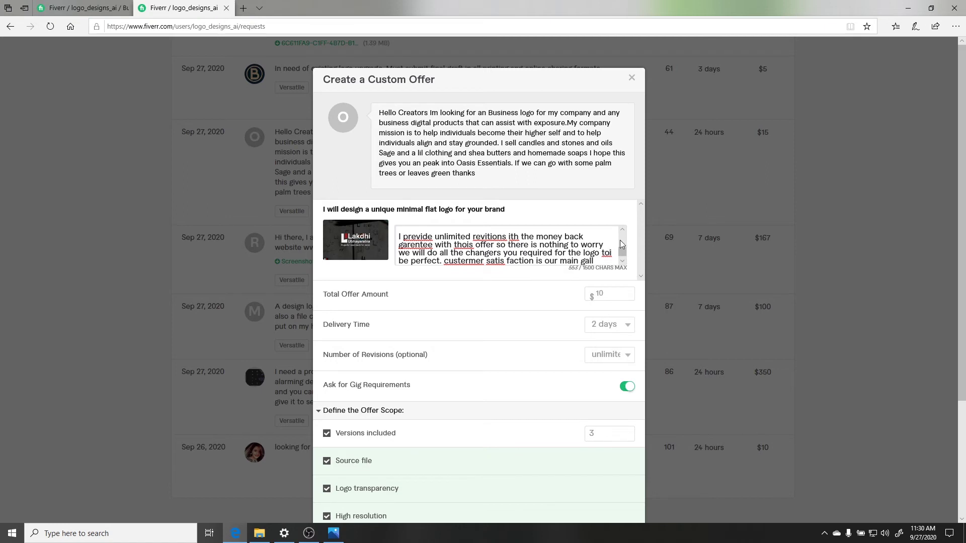
right_click(468, 262)
click(464, 275)
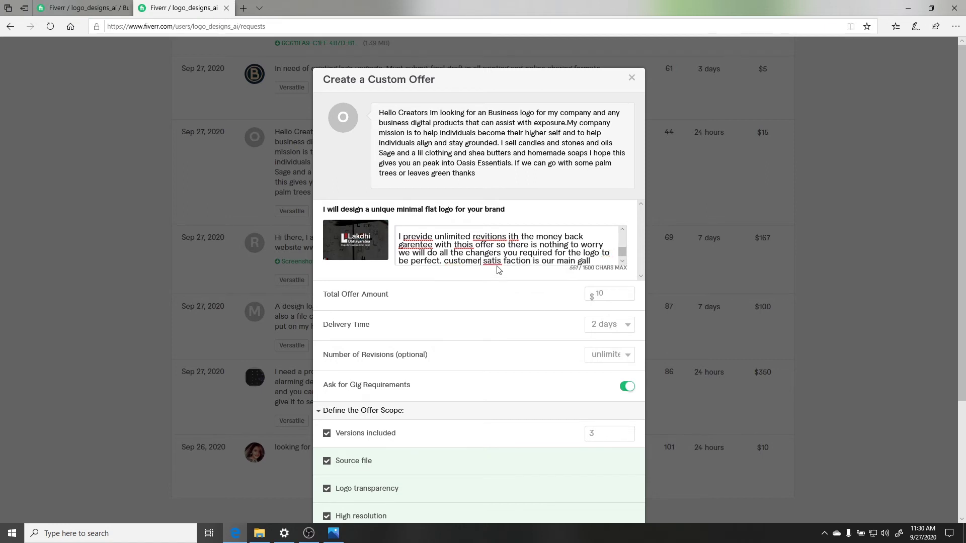
right_click(496, 262)
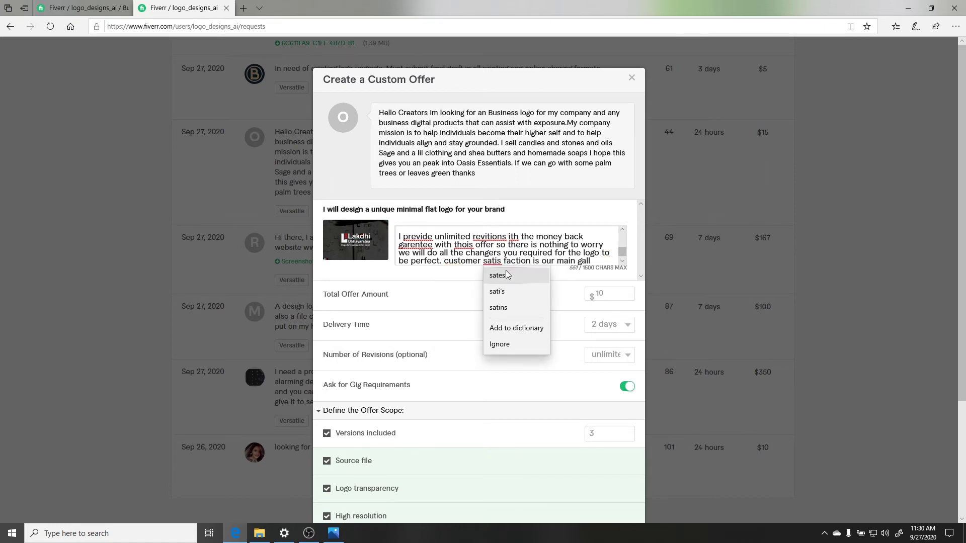
click(505, 261)
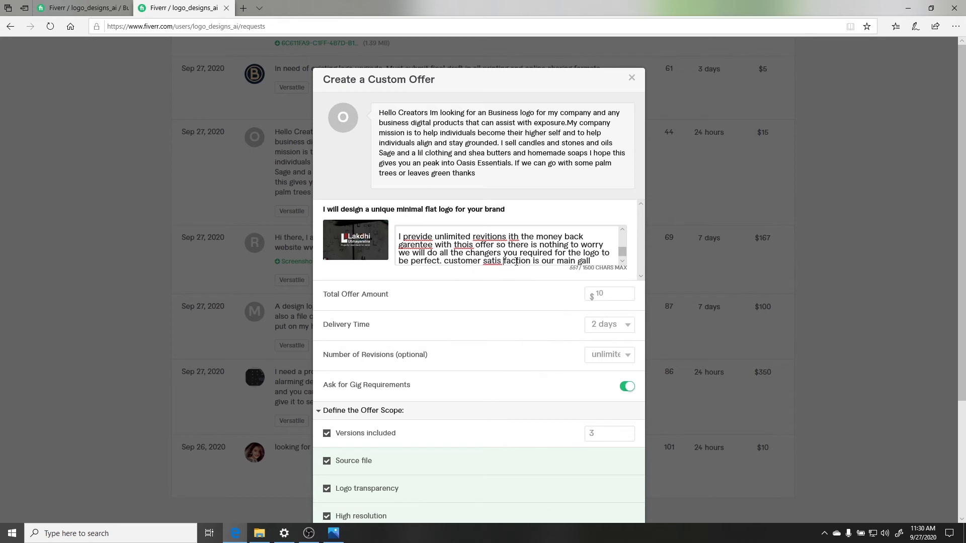
key(BackSpace)
right_click(496, 262)
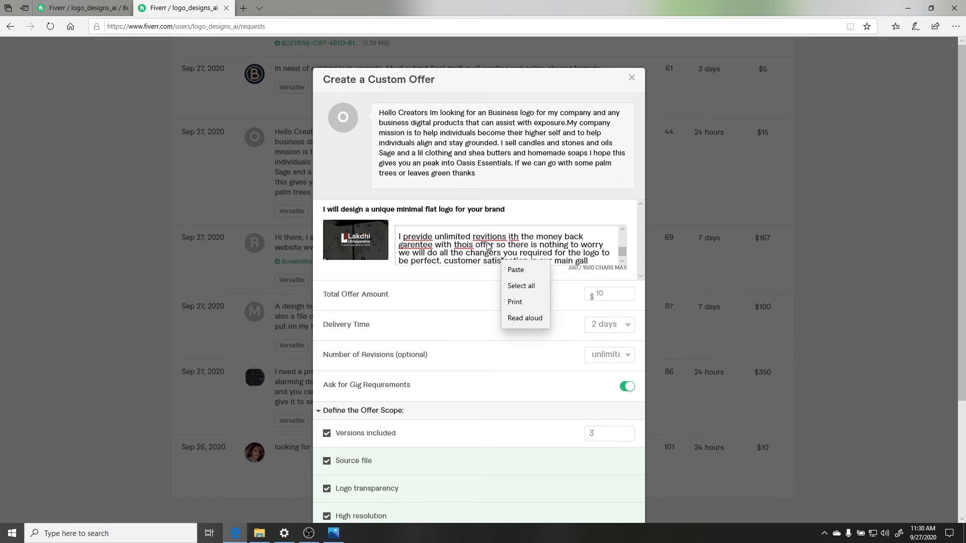
click(488, 243)
Correct the misspelled words in the third paragraph to "revisions", "those", "guarantee" and "provide"
right_click(496, 242)
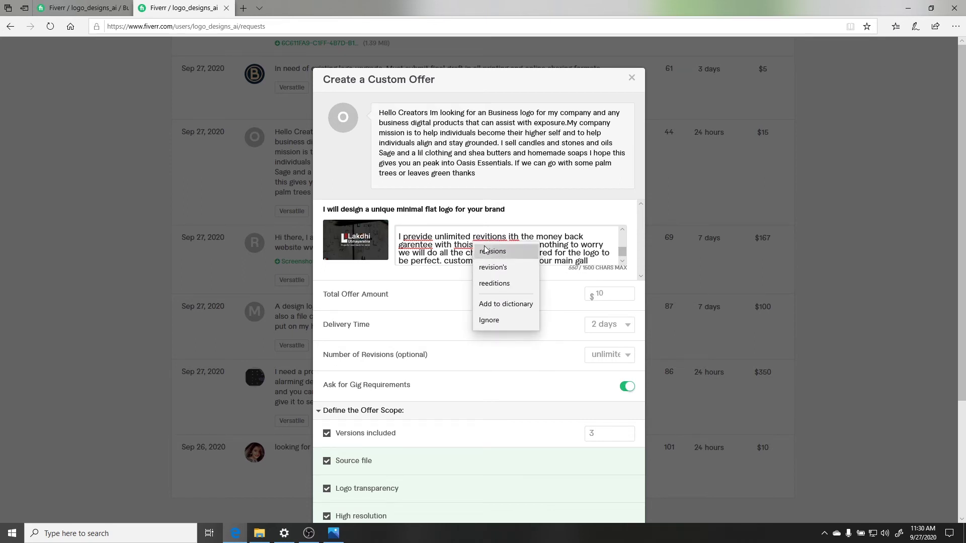
click(492, 251)
right_click(463, 245)
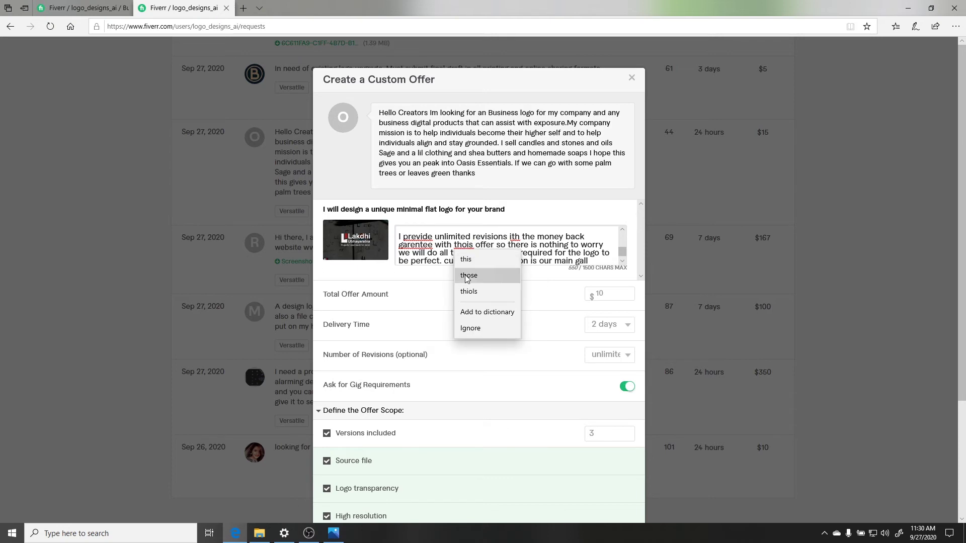
click(469, 275)
right_click(414, 246)
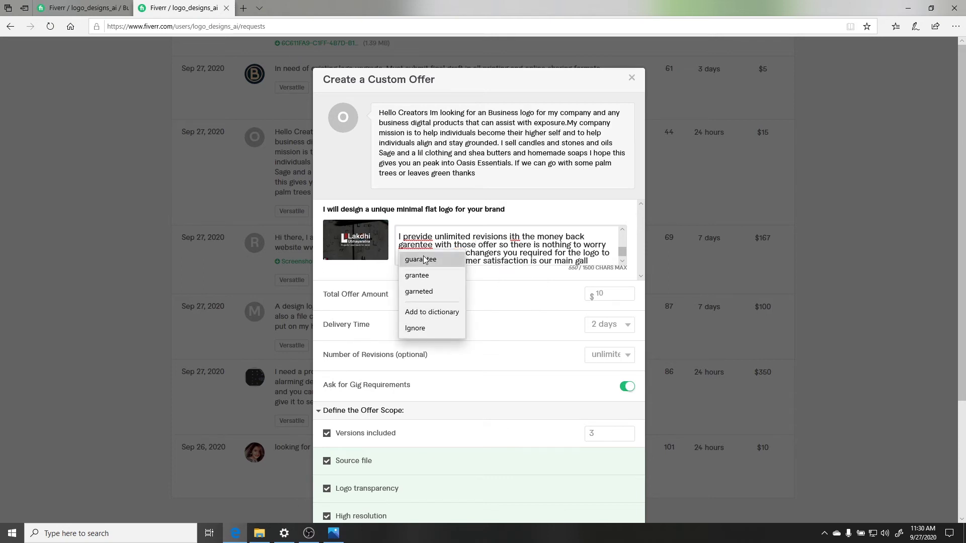
click(423, 259)
right_click(408, 239)
click(432, 255)
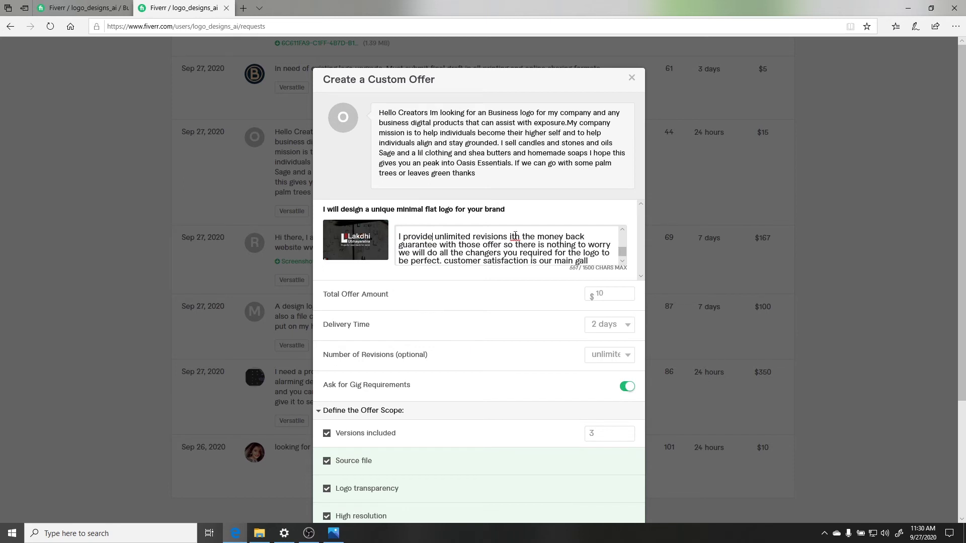
Replace "ith" with "and" so the sentence reads "unlimited revisions and the money back guarantee"
right_click(514, 237)
click(492, 246)
drag(521, 237, 511, 237)
text(and)
key(Delete)
key(Delete)
key(Delete)
text(the)
key(Delete)
Replace "gall" at the end of the third paragraph with "responsibility."
scroll(579, 246, down, 1)
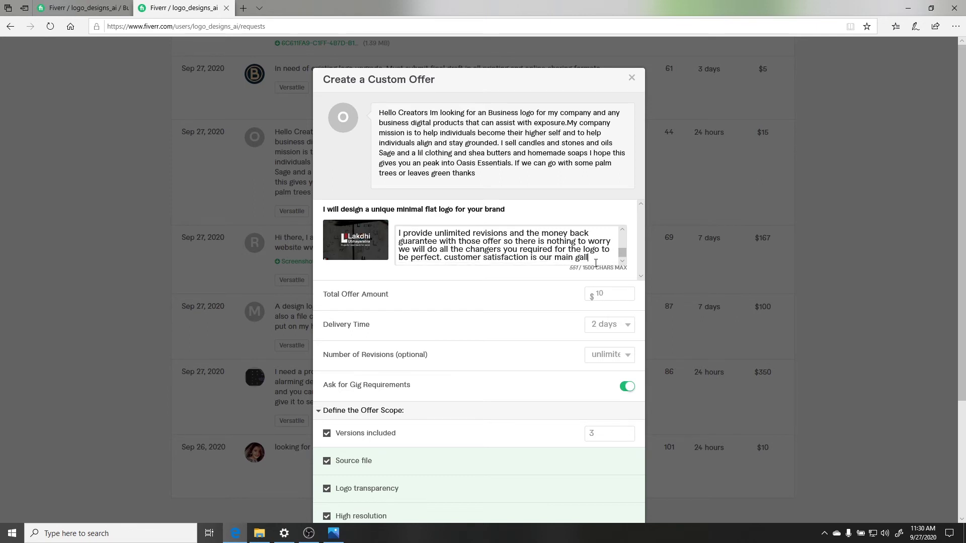
key(BackSpace)
key(BackSpace)
key(BackSpace)
text(responcibiliy)
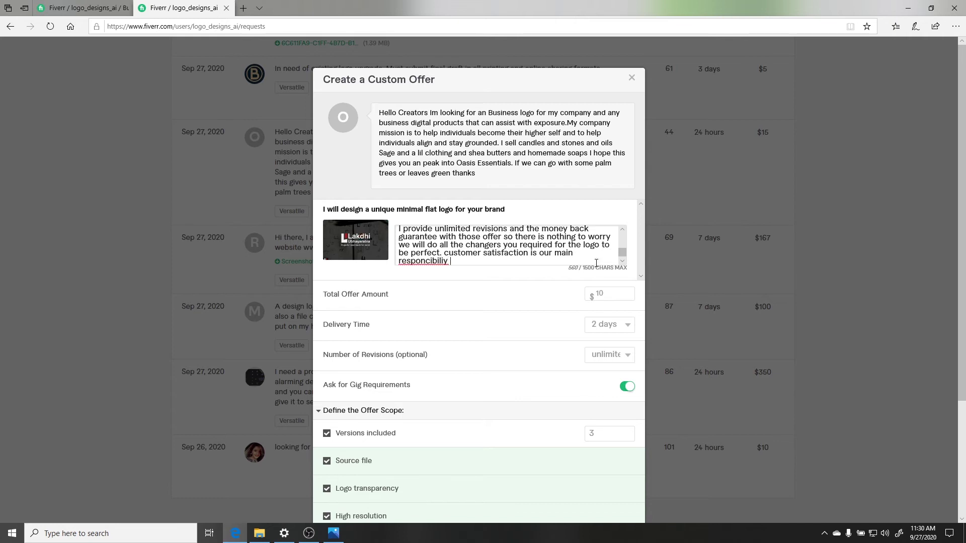
right_click(438, 261)
click(451, 269)
Add a new paragraph: "feel free to conact me if yopu need a sample before placing the order"
key(Return)
key(Return)
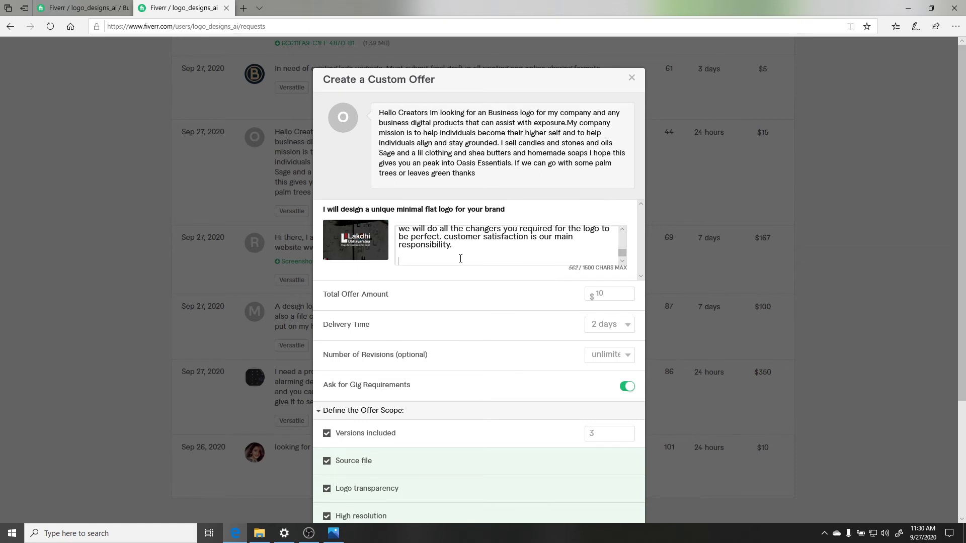
text(p)
key(BackSpace)
key(Return)
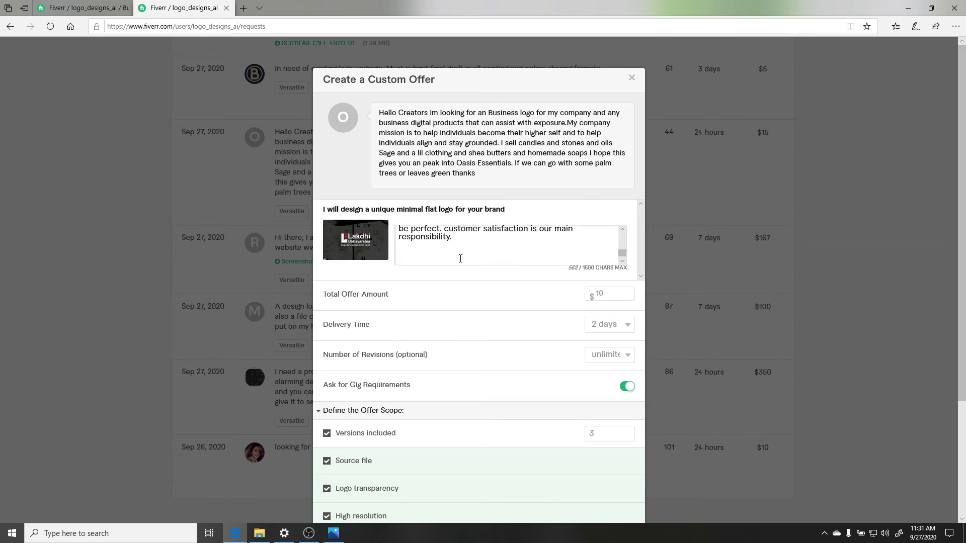
text(feel free to conact me for )
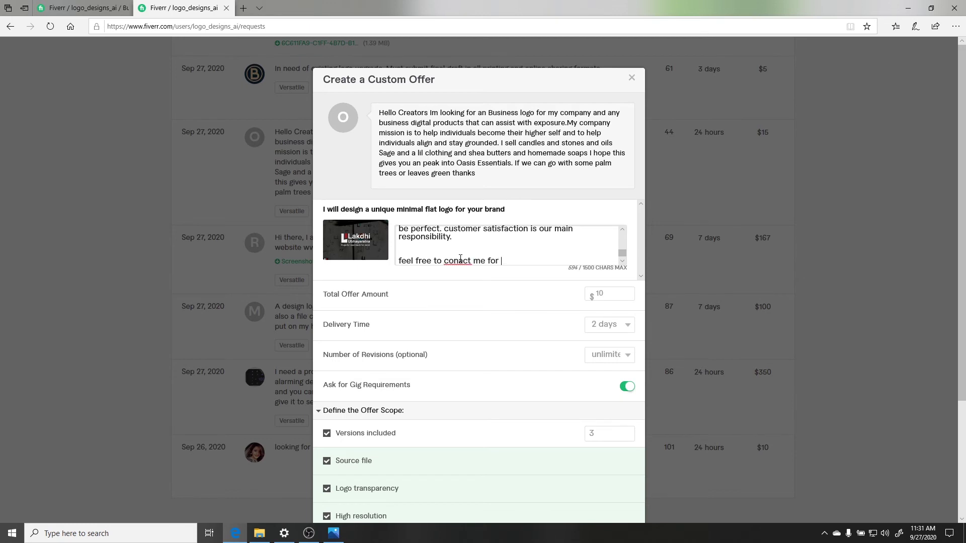
text(any qu)
key(BackSpace)
key(BackSpace)
key(BackSpace)
key(BackSpace)
key(BackSpace)
key(BackSpace)
key(BackSpace)
key(BackSpace)
key(BackSpace)
key(BackSpace)
text(if yopu need a sample )
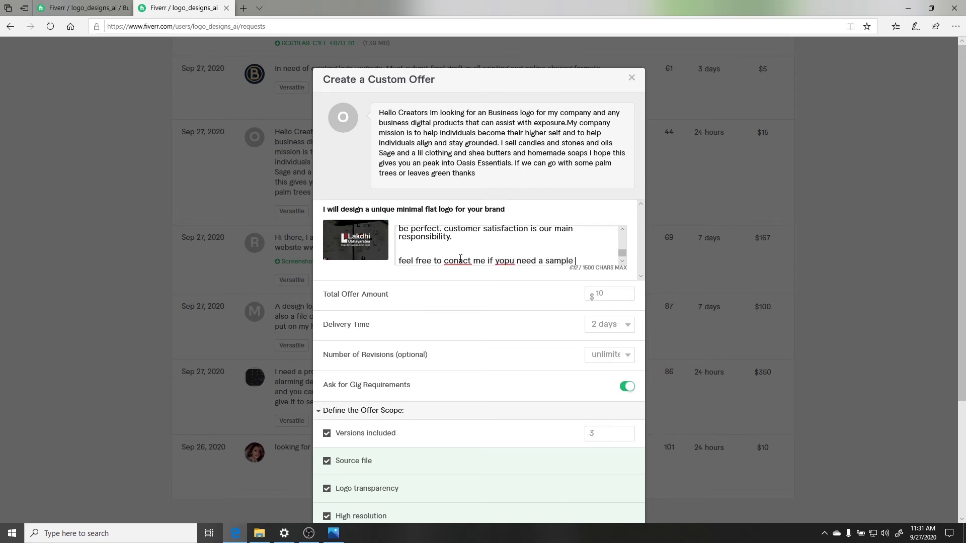
text(before placing th)
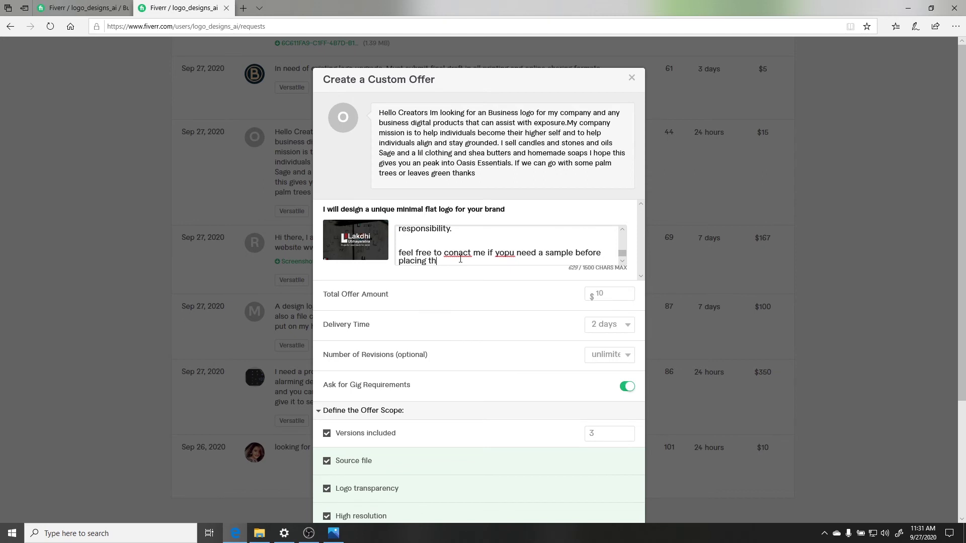
text(e order)
Correct the spelling of "contact" and "you" in the new paragraph and end it with an exclamation mark
right_click(452, 254)
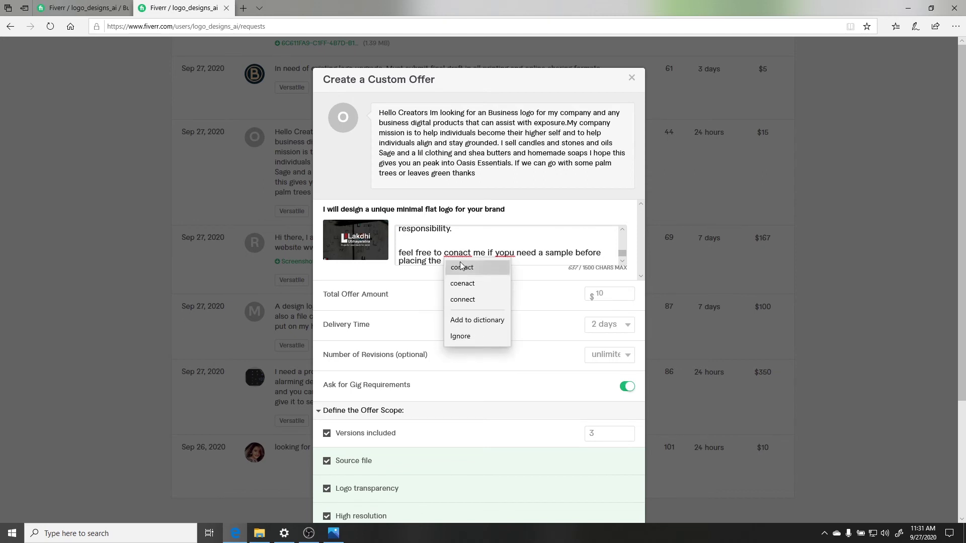
click(461, 268)
right_click(504, 252)
click(503, 267)
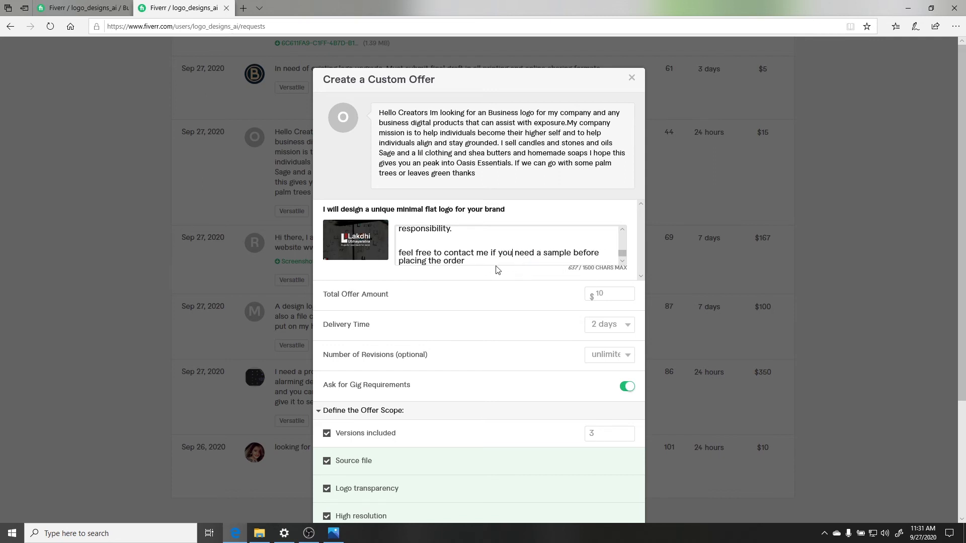
click(479, 260)
Add the closing line "Looking forward to work for you!" as a separate paragraph
key(Return)
key(Return)
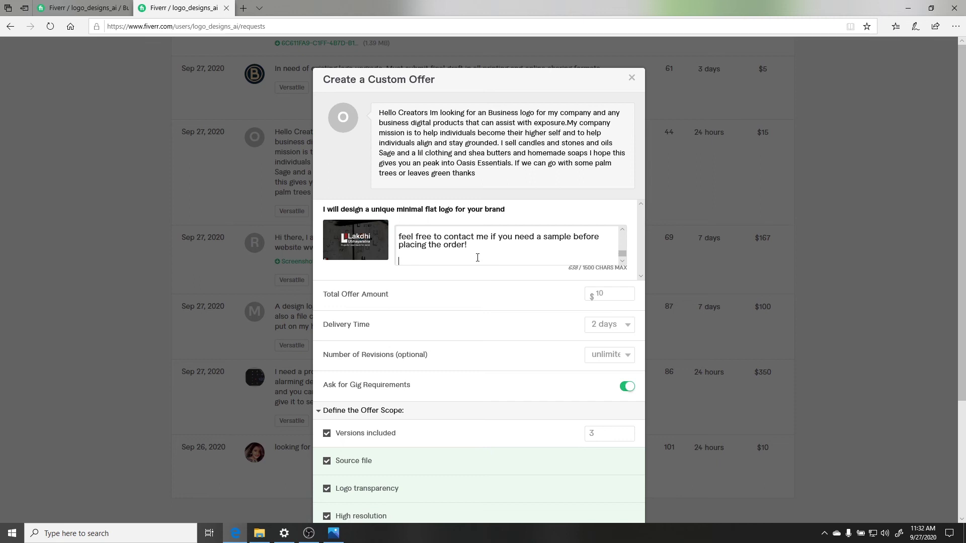
text(Looking forword to work fo)
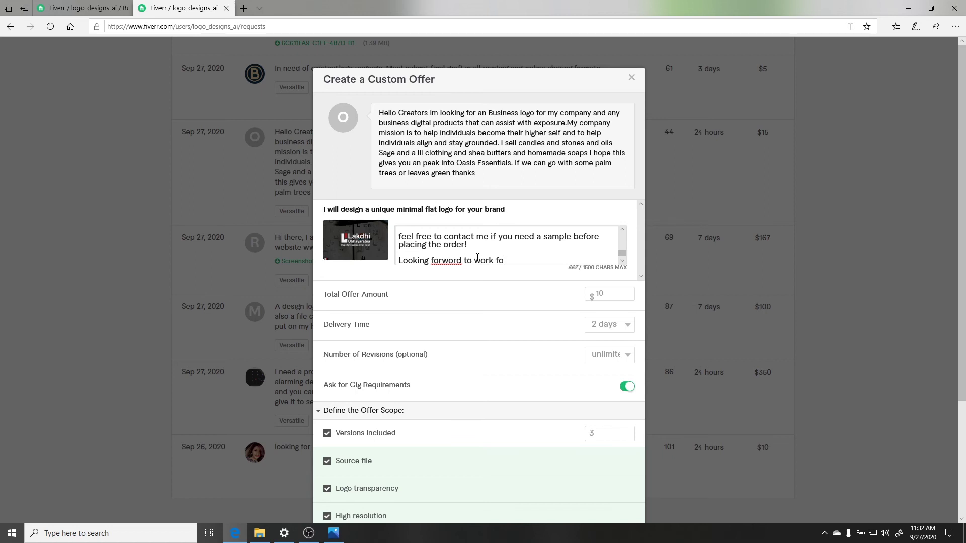
text(r you!)
right_click(457, 259)
click(440, 275)
End the description with "Thank you!" and the signature "-LDA-" on separate lines
key(Return)
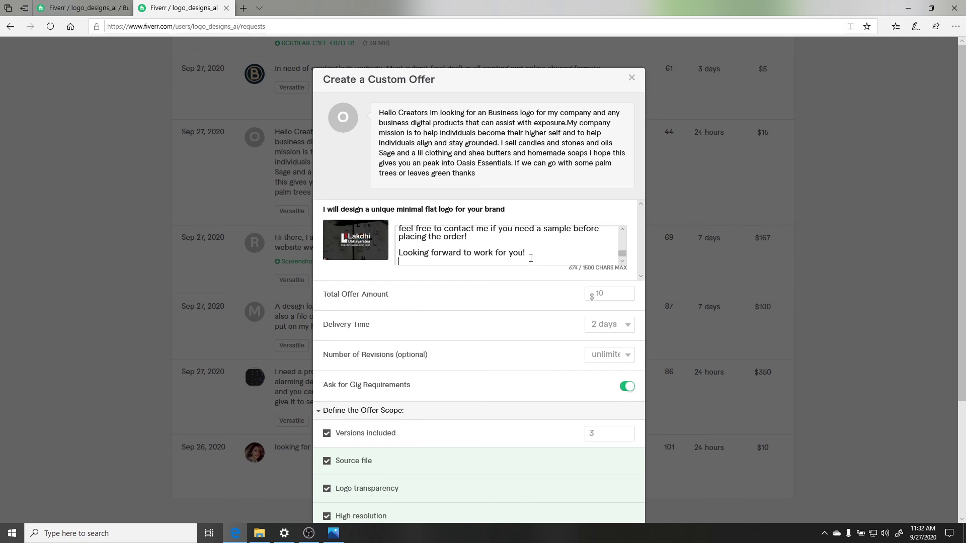
text(ak you!)
key(Return)
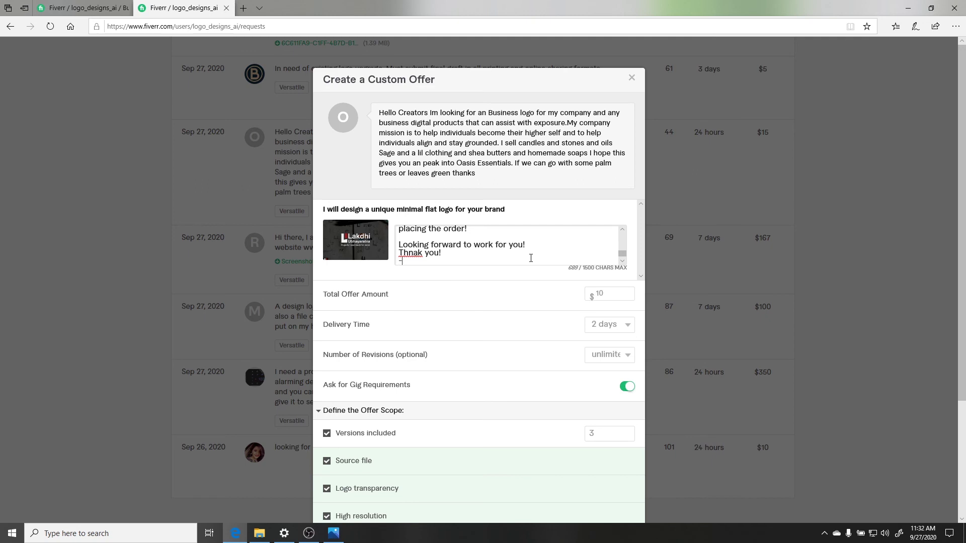
text(-LDA-)
right_click(402, 253)
click(436, 260)
Review the full description along with the offer's price, delivery time, revisions and scope
scroll(462, 258, up, 5)
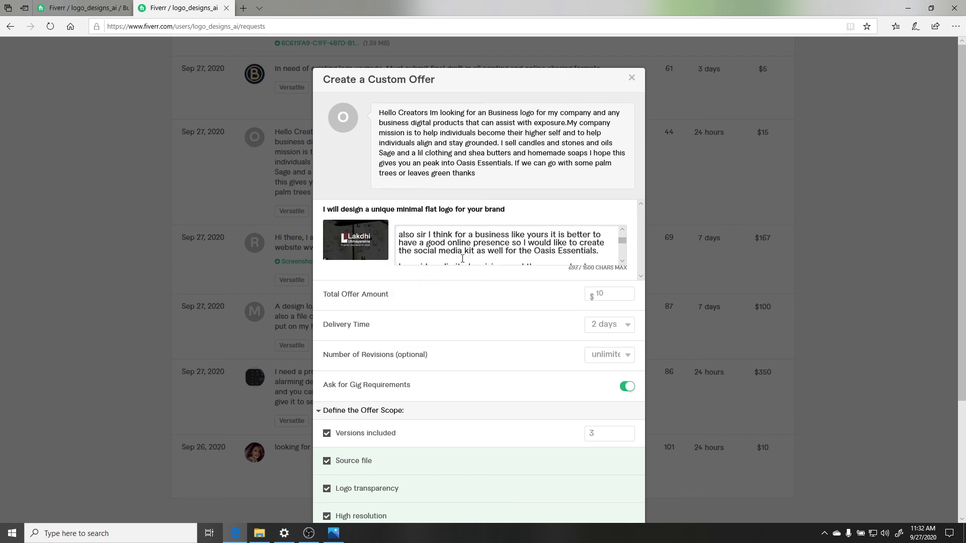
scroll(462, 259, up, 3)
scroll(463, 258, down, 4)
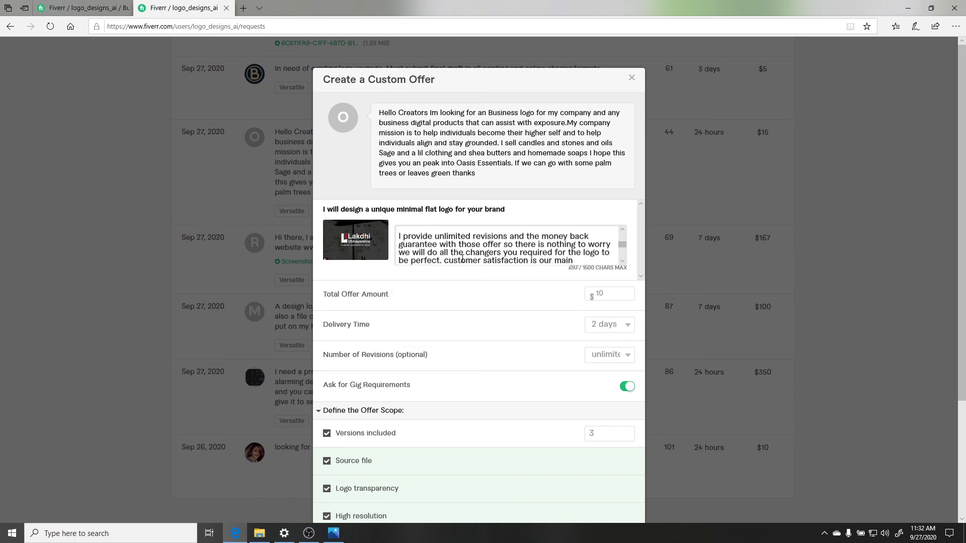
scroll(462, 259, down, 5)
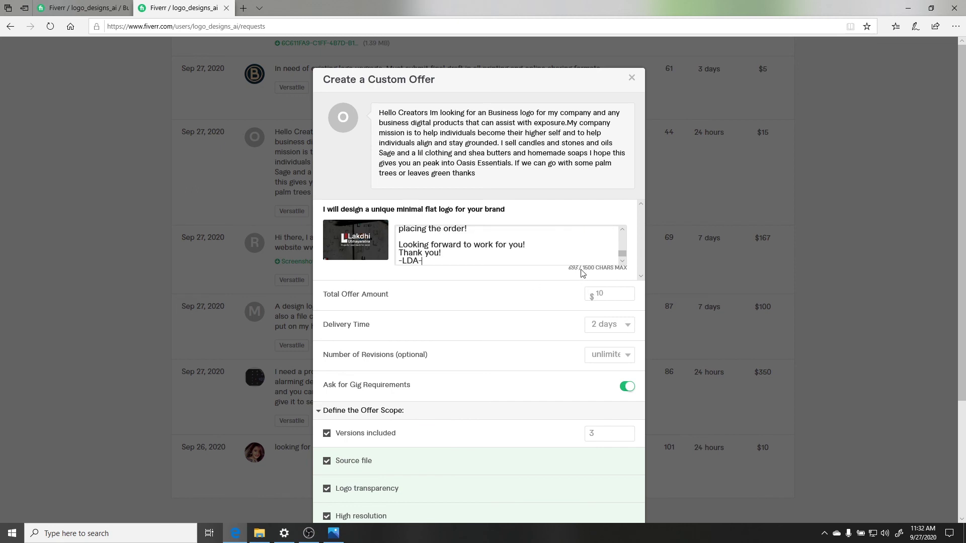
scroll(542, 265, down, 1)
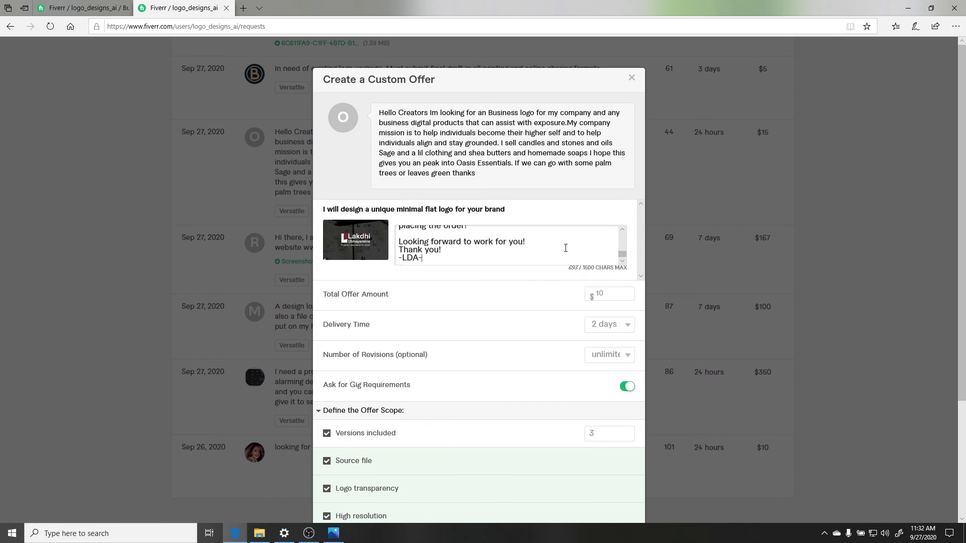
scroll(565, 248, down, 3)
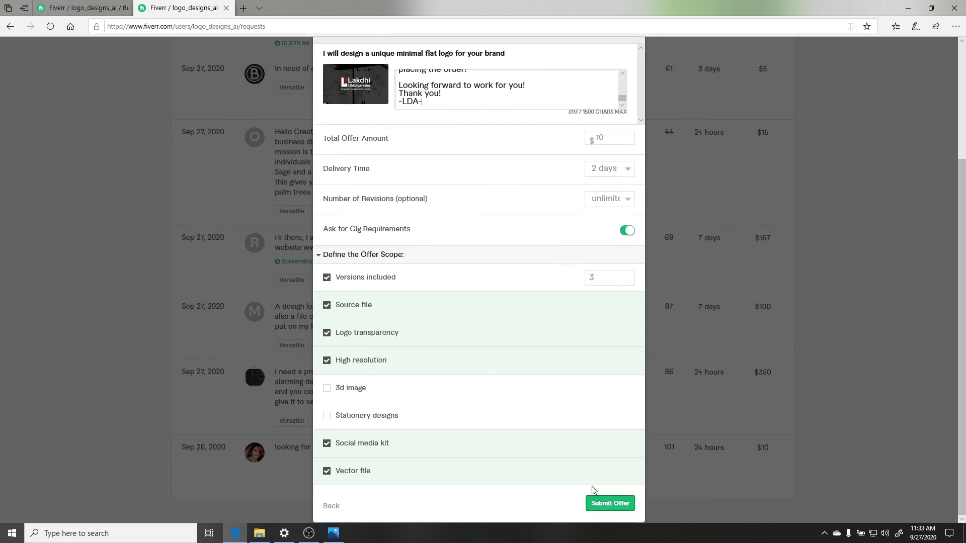
scroll(540, 360, up, 3)
scroll(556, 367, down, 3)
scroll(453, 232, up, 3)
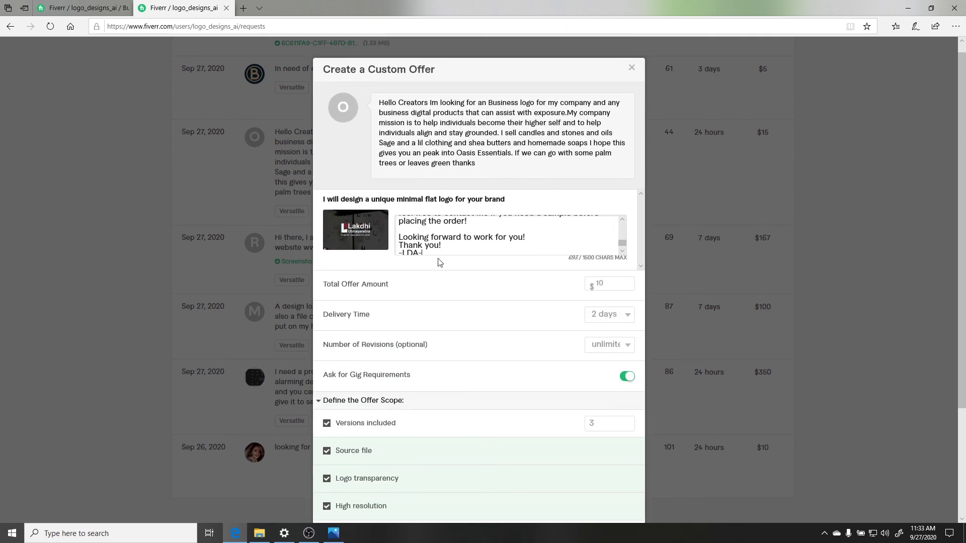
Submit the custom offer to the buyer
scroll(487, 260, down, 3)
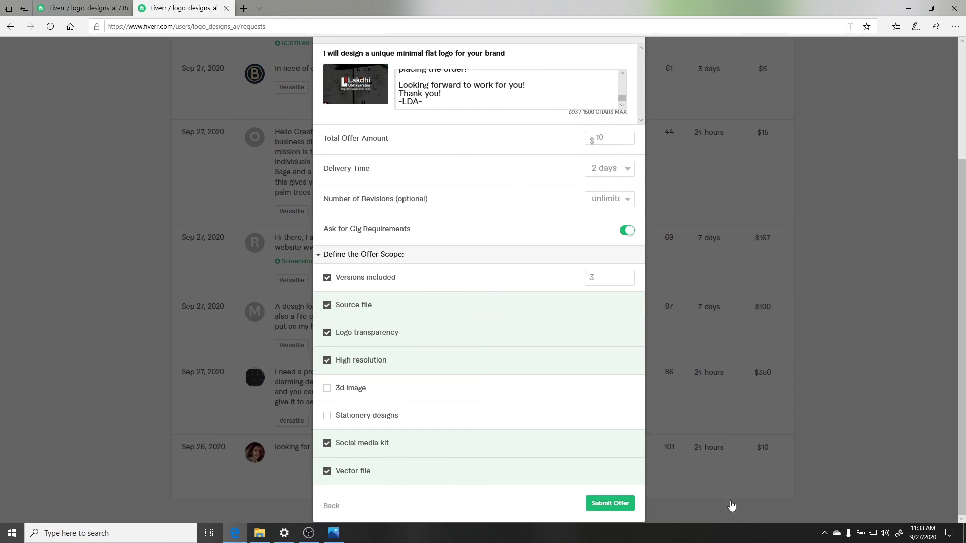
click(616, 505)
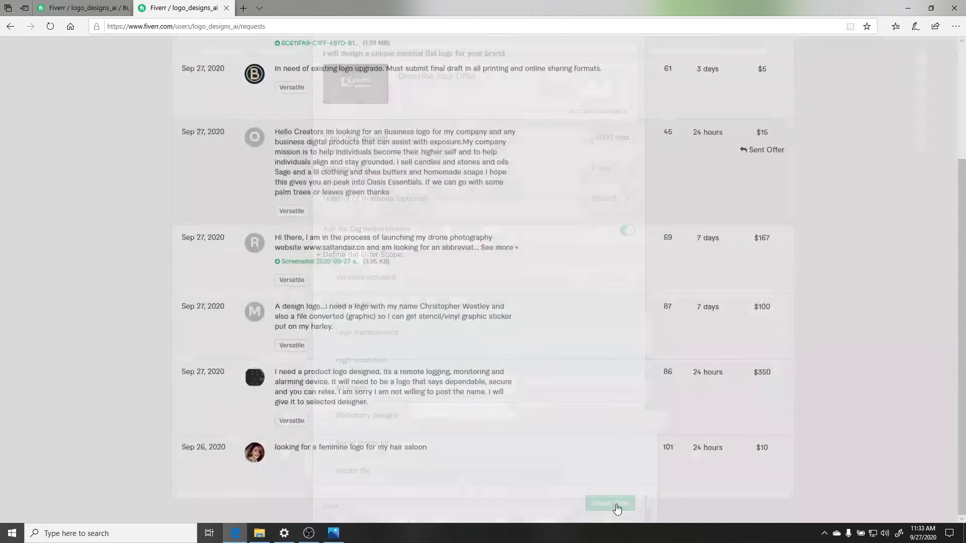
Reload the buyer requests page and review the descriptions and terms of the sent offers
scroll(618, 509, up, 7)
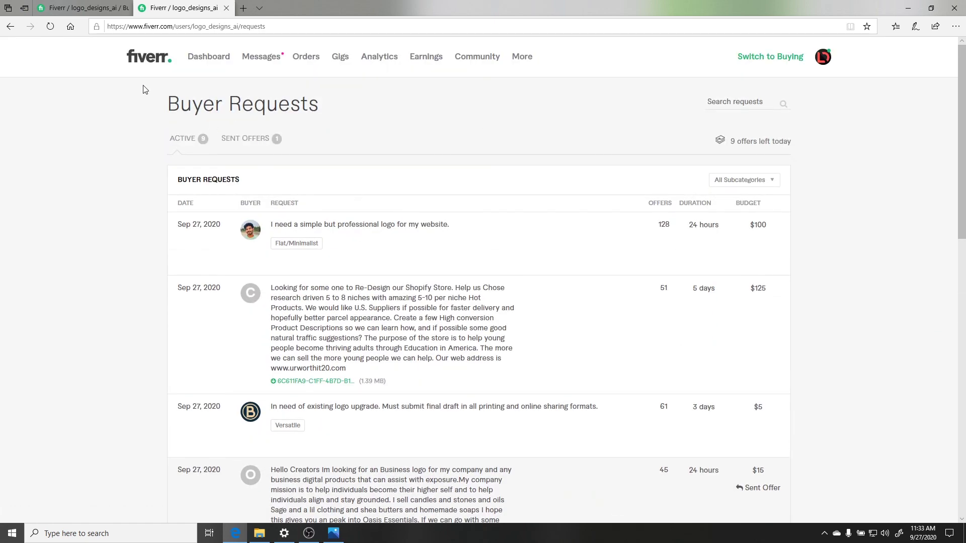
click(53, 28)
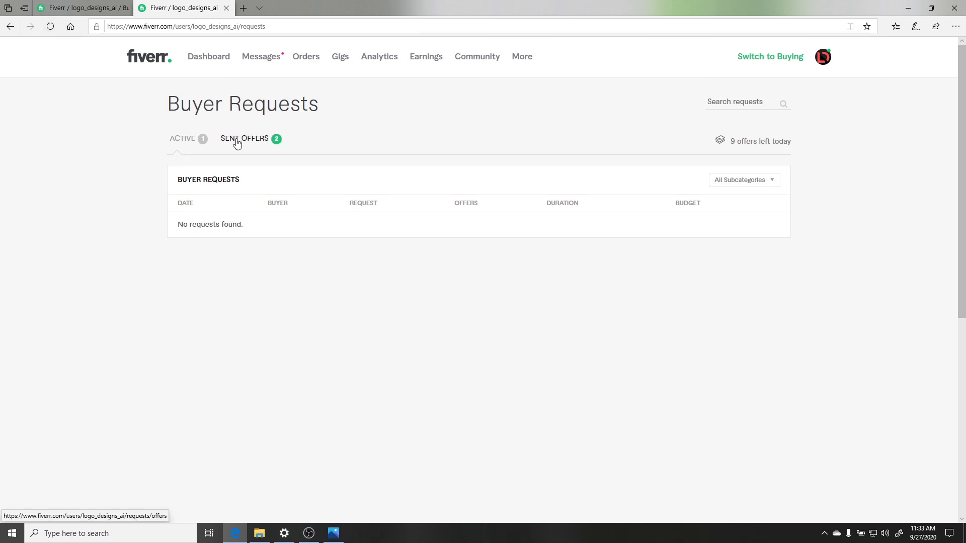
click(254, 144)
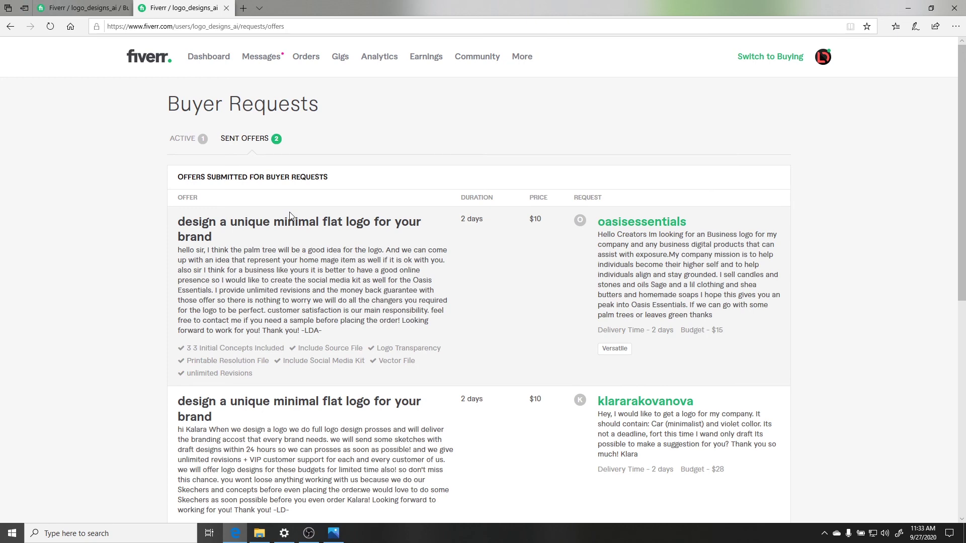
scroll(289, 212, down, 6)
scroll(198, 207, up, 1)
scroll(198, 206, up, 2)
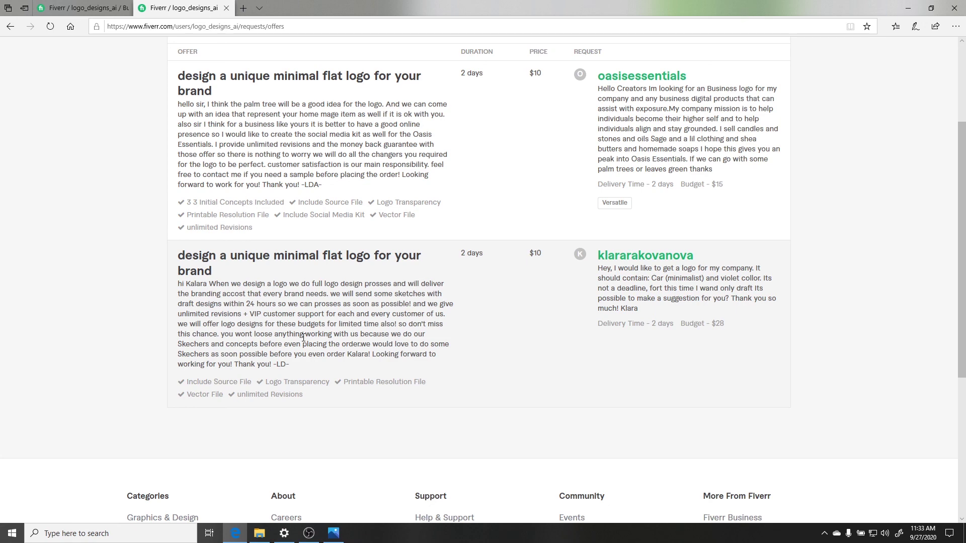
scroll(304, 336, up, 3)
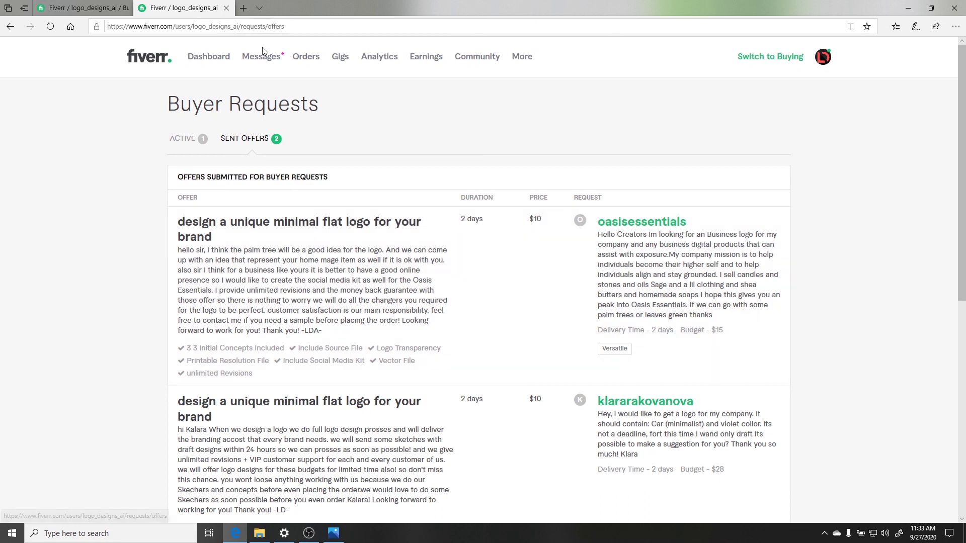
Show the account's message notifications
mouse_move(264, 66)
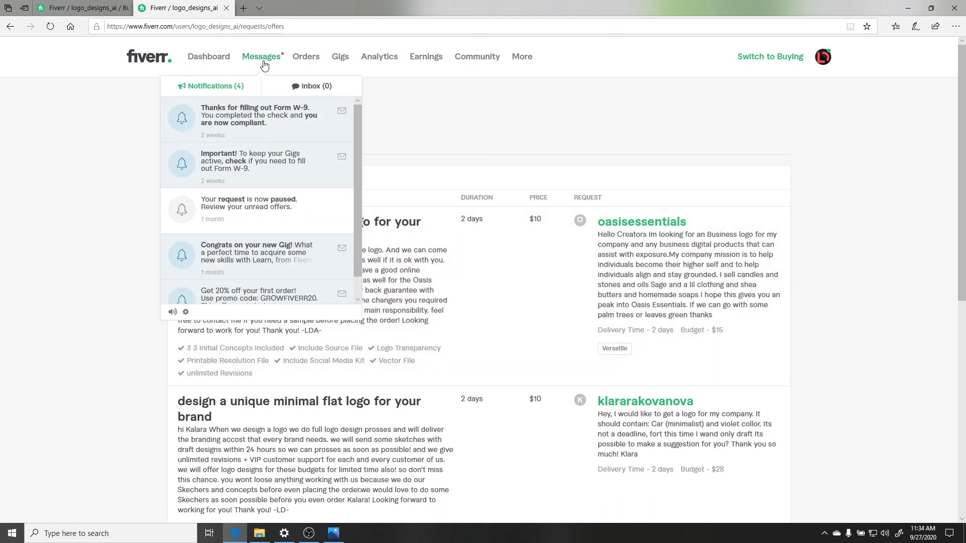